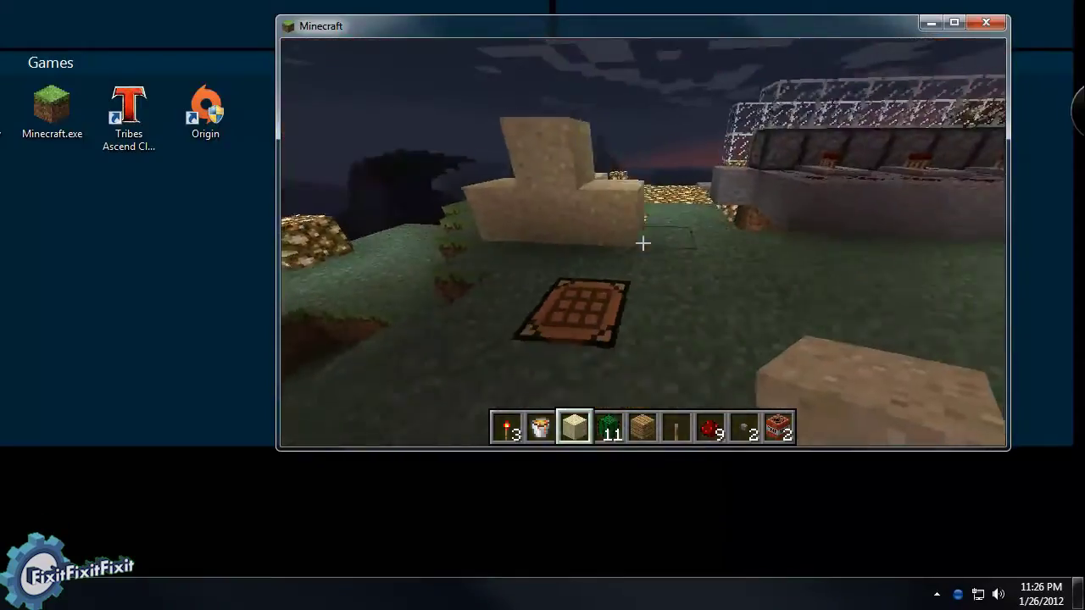
key("w")
key("space")
key("space")
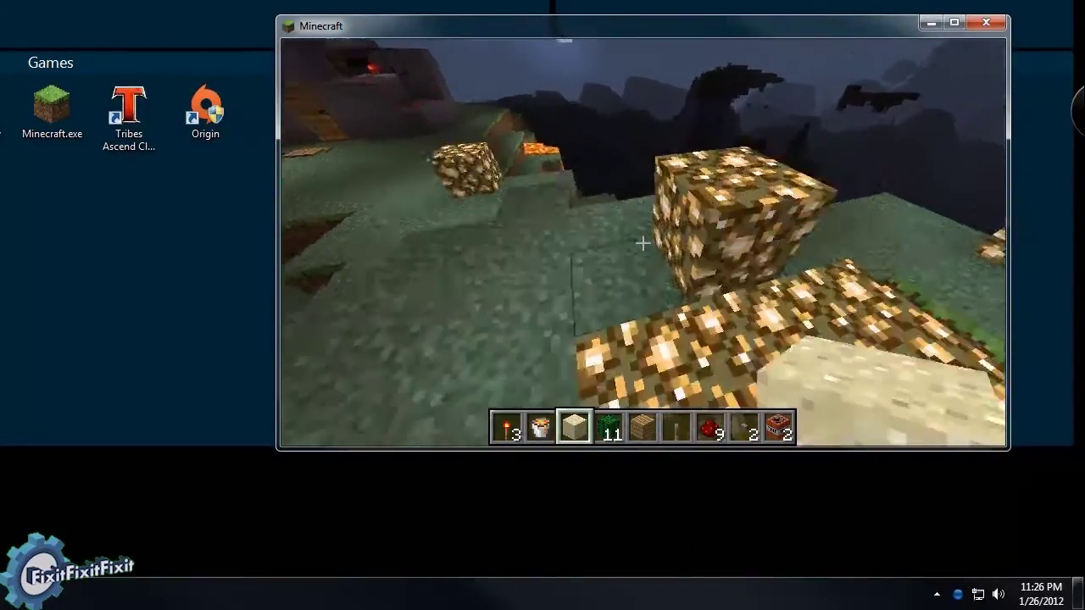
key("w")
key("space")
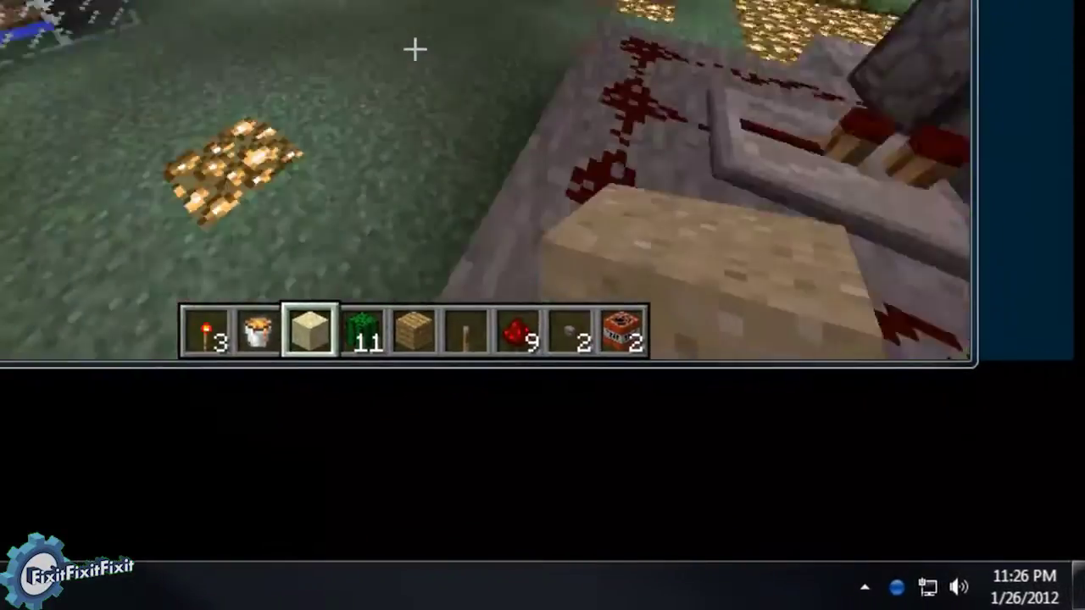
Step: Pause Minecraft and review the Windows recording devices, including the display options for disabled and disconnected devices, before closing the Sound settings
key("Escape")
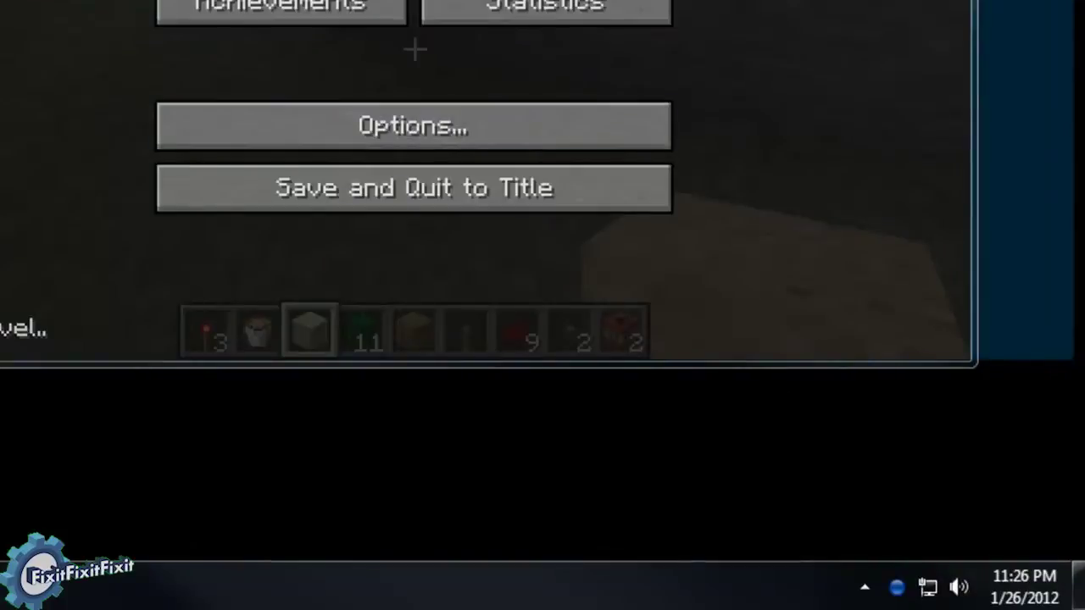
right_click(960, 588)
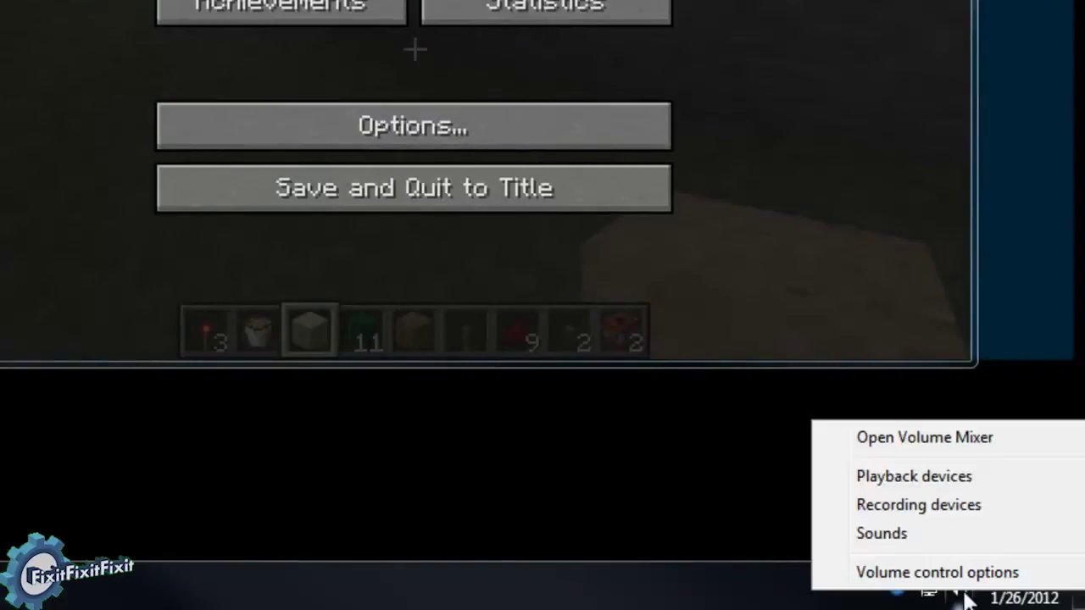
left_click(916, 506)
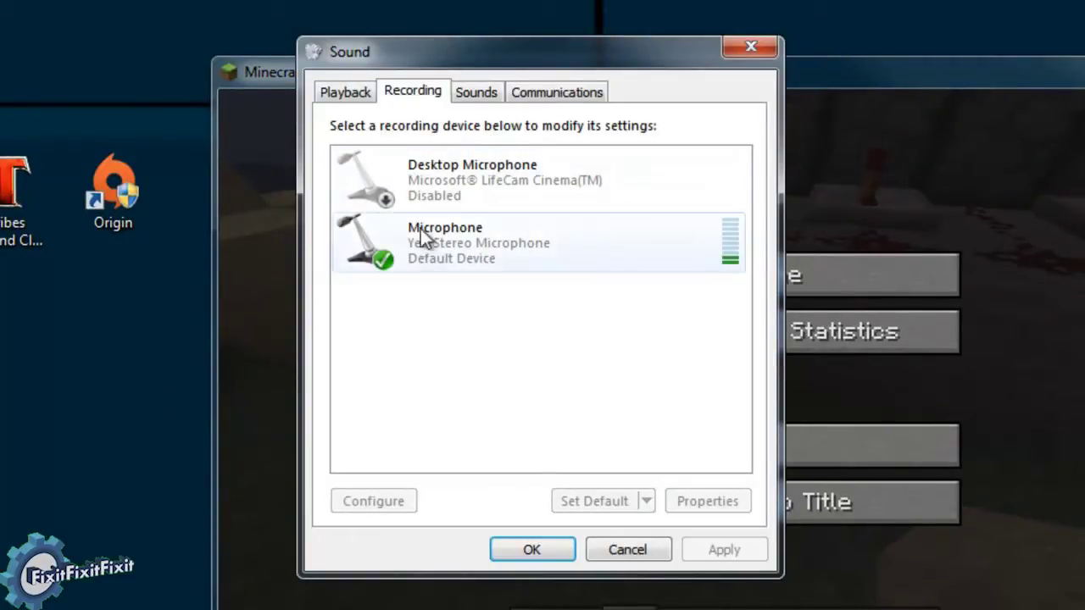
left_click_drag(576, 45, 533, 0)
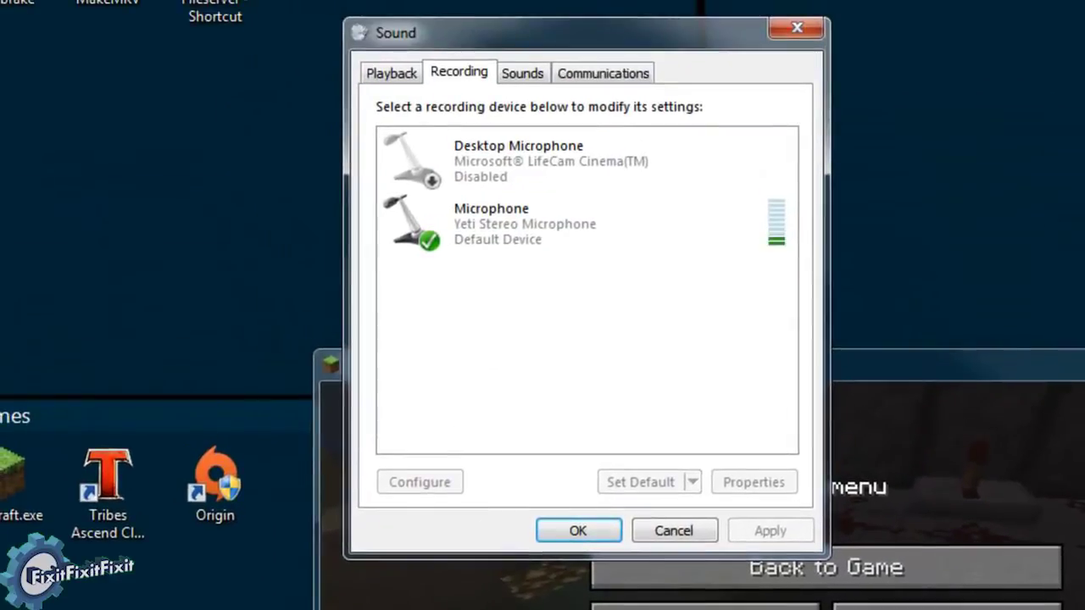
right_click(530, 359)
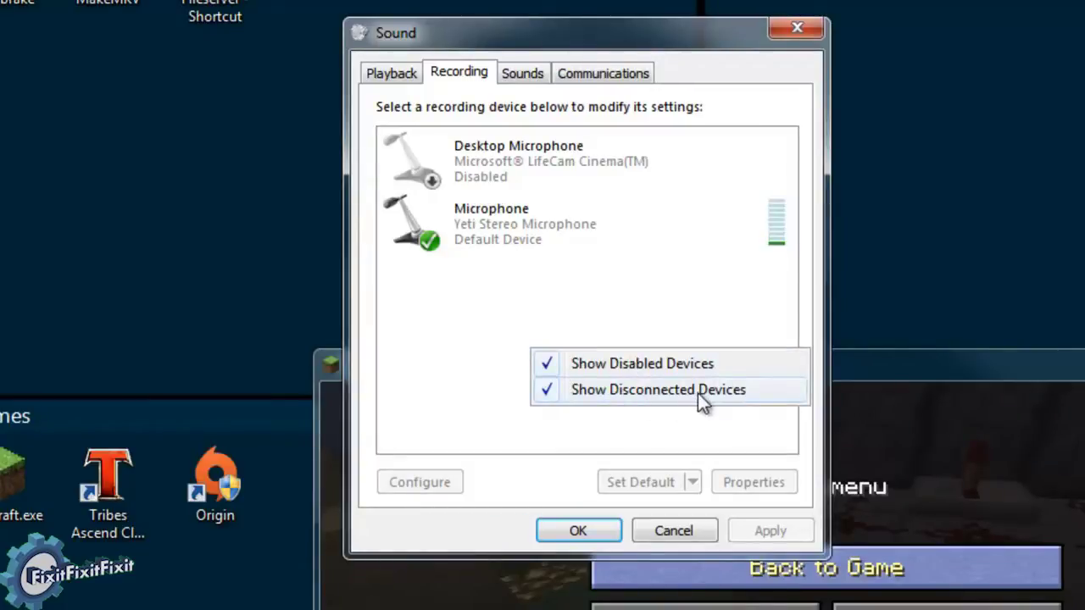
left_click(542, 24)
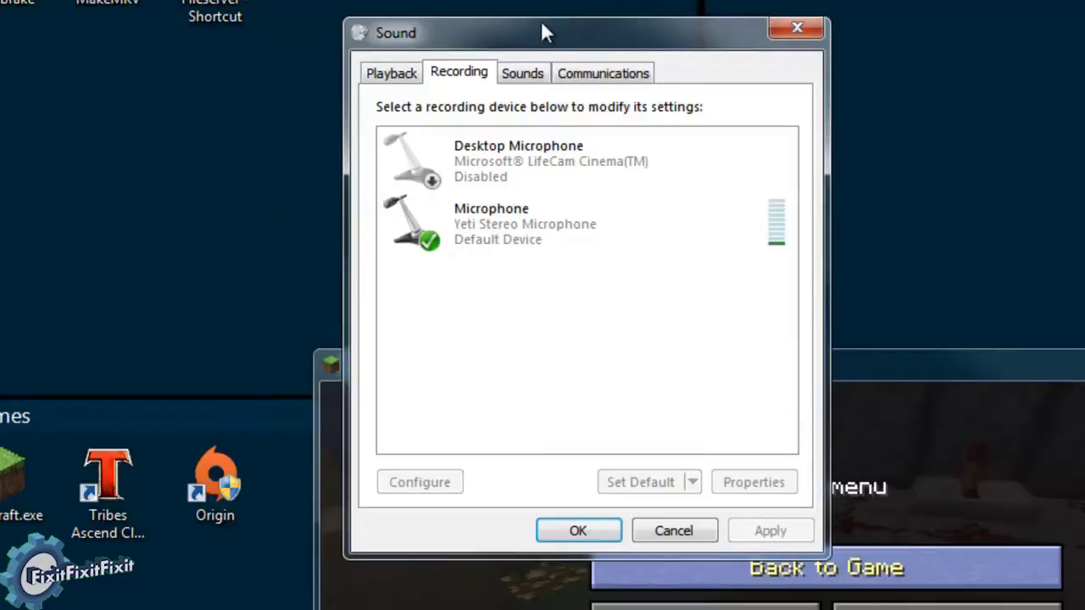
left_click_drag(541, 25, 285, 0)
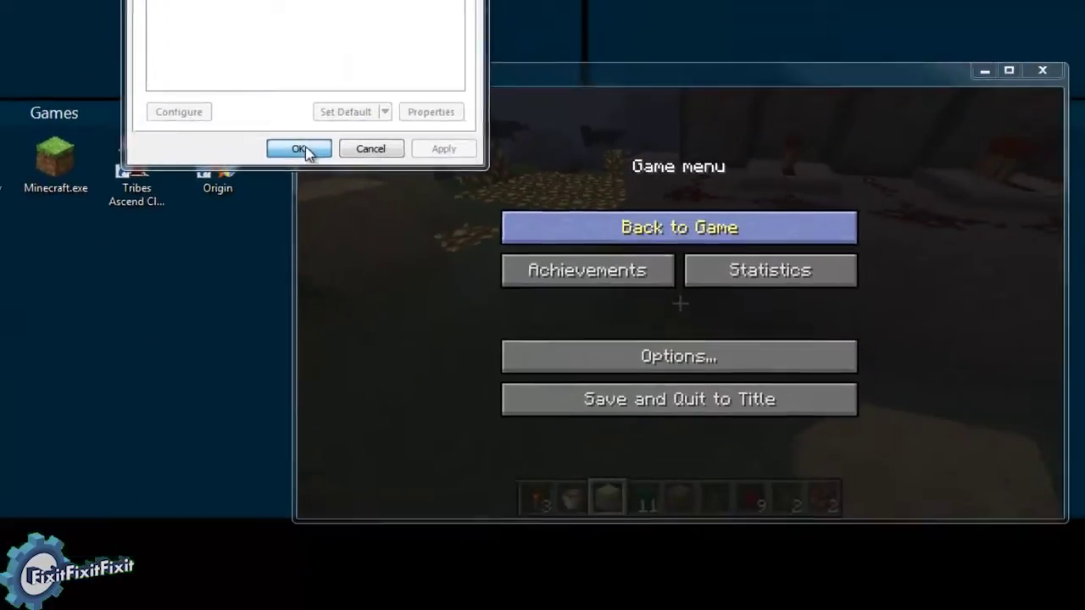
left_click(327, 463)
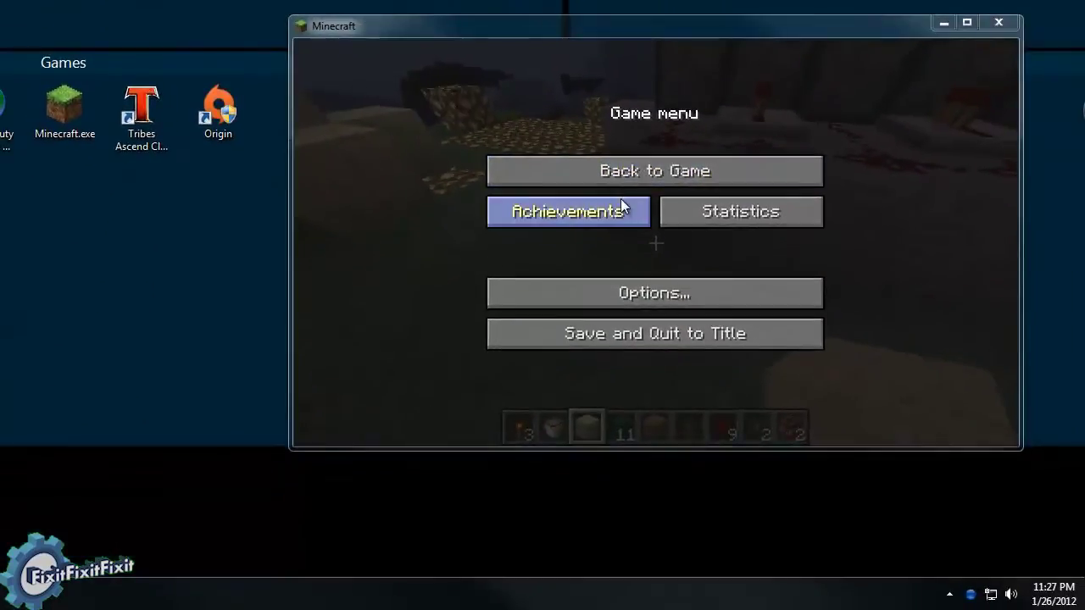
Step: Resume the paused Minecraft game and walk around near the redstone build
left_click(618, 169)
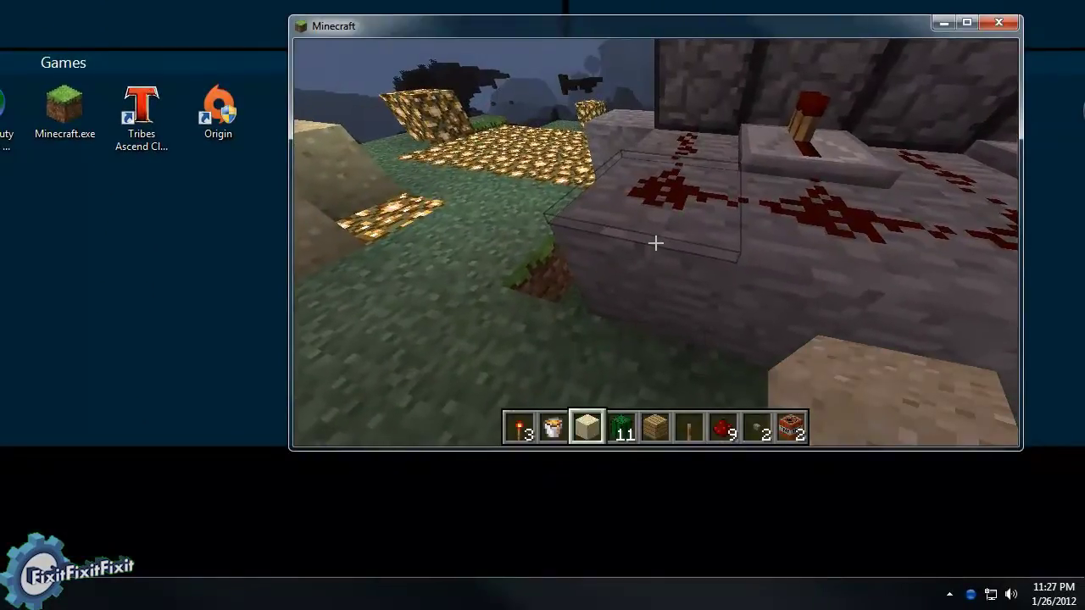
key("w")
key("space")
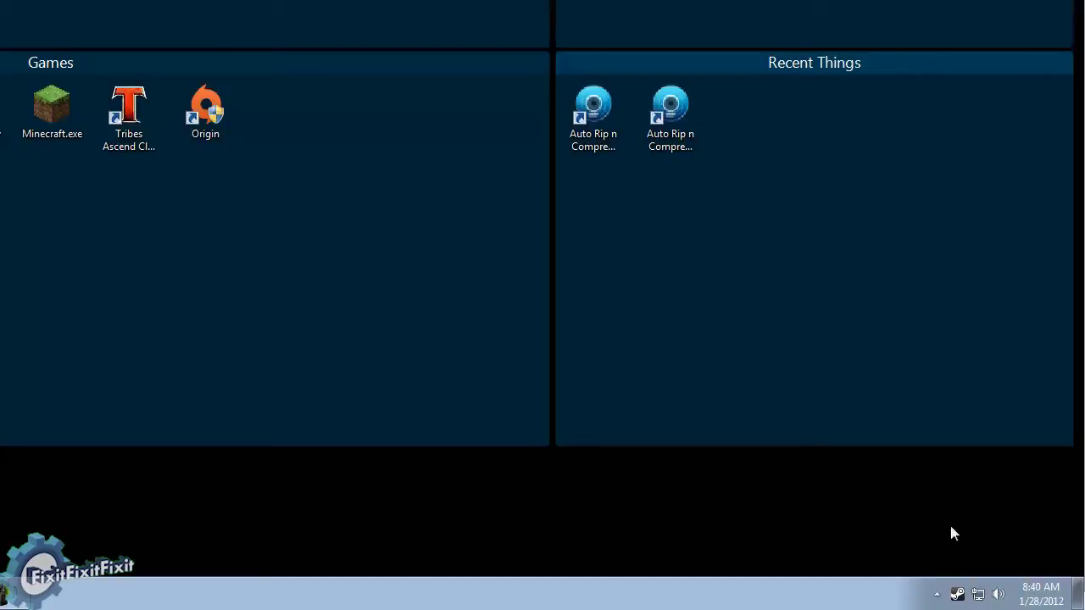
Step: Open the Windows list of recording devices from the desktop
right_click(997, 595)
left_click(972, 536)
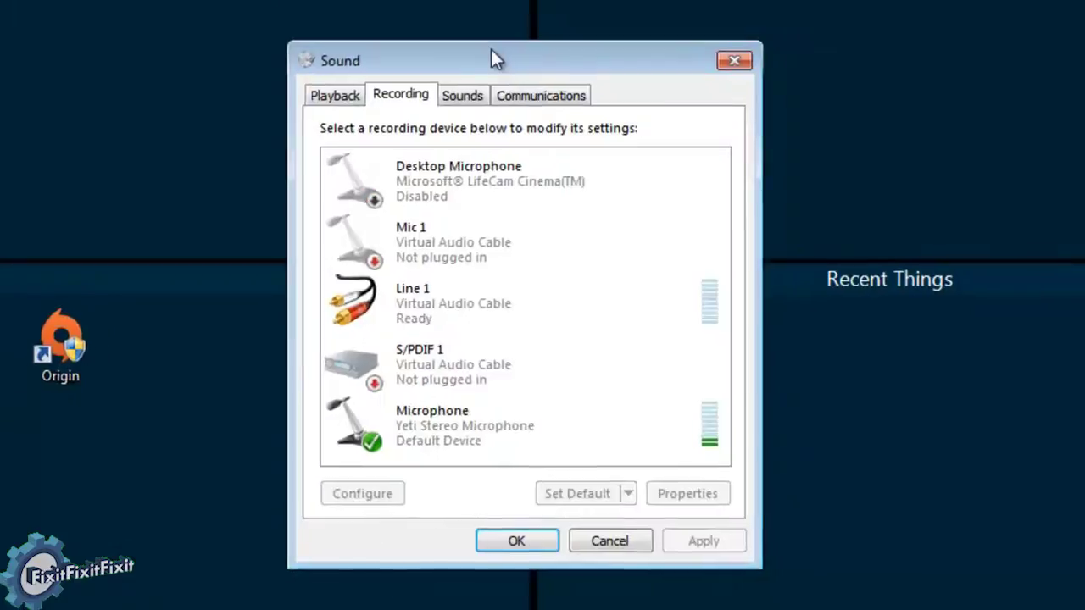
left_click_drag(492, 56, 472, 81)
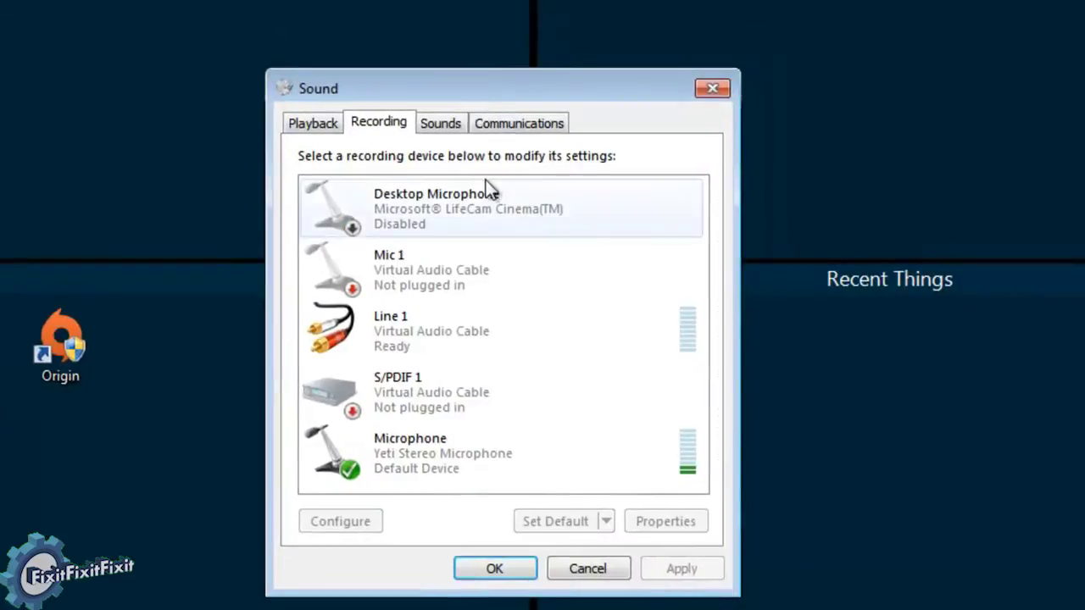
Step: Enable listening to the Yeti Stereo Microphone, with its playback routed through Line 1 (Virtual Audio Cable)
left_click(465, 445)
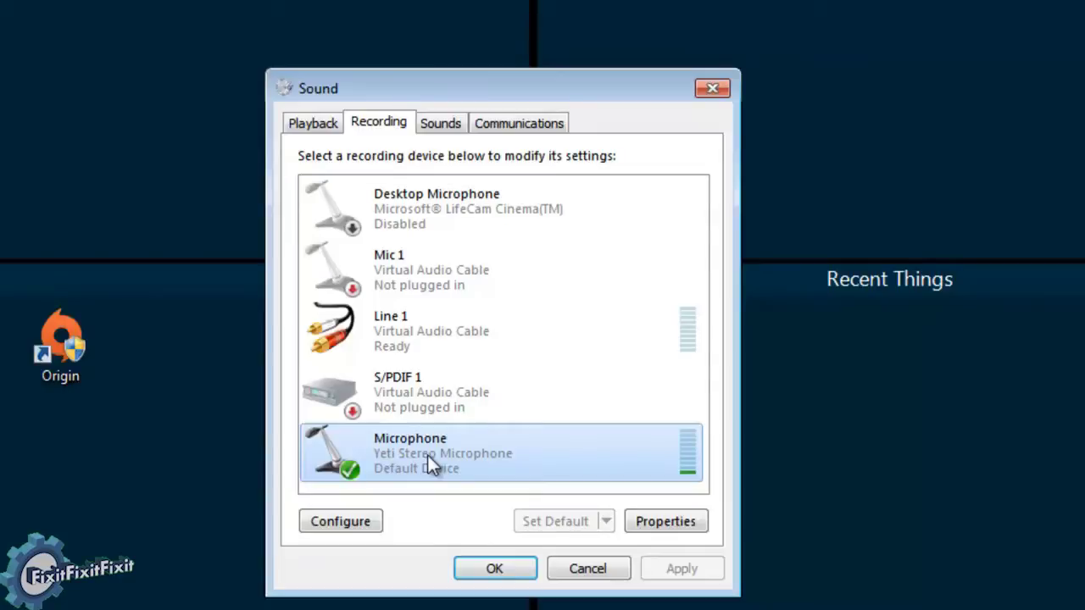
right_click(427, 456)
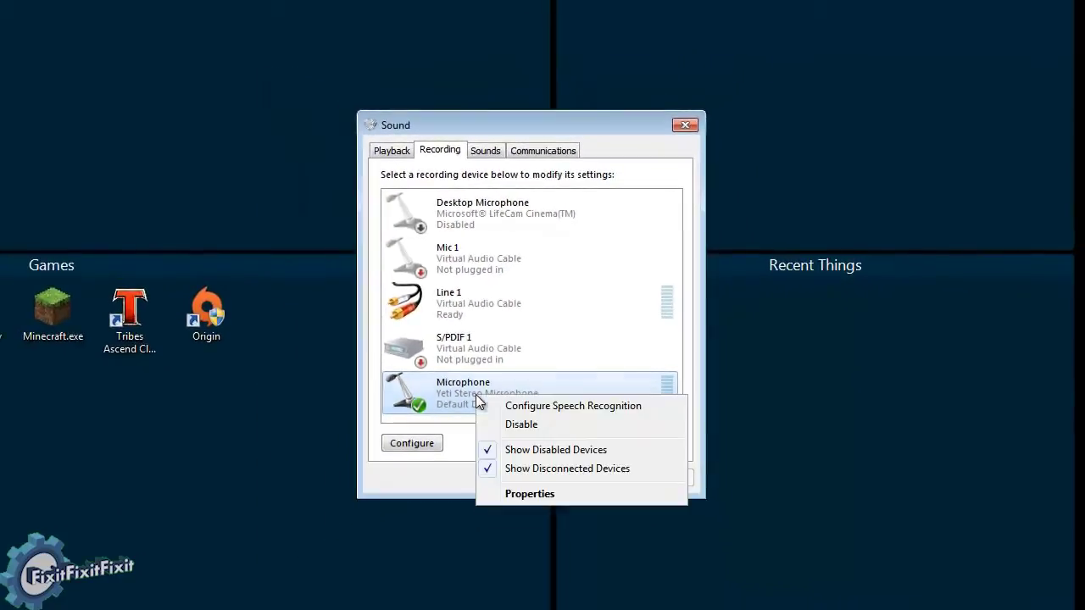
left_click(524, 495)
left_click_drag(518, 188, 777, 291)
left_click(715, 317)
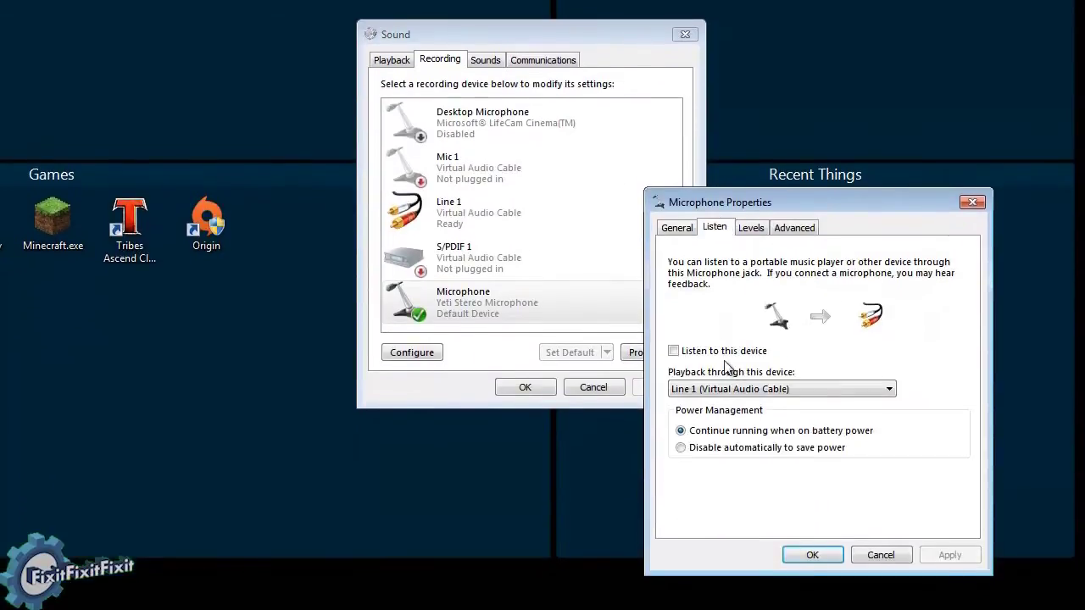
left_click(673, 351)
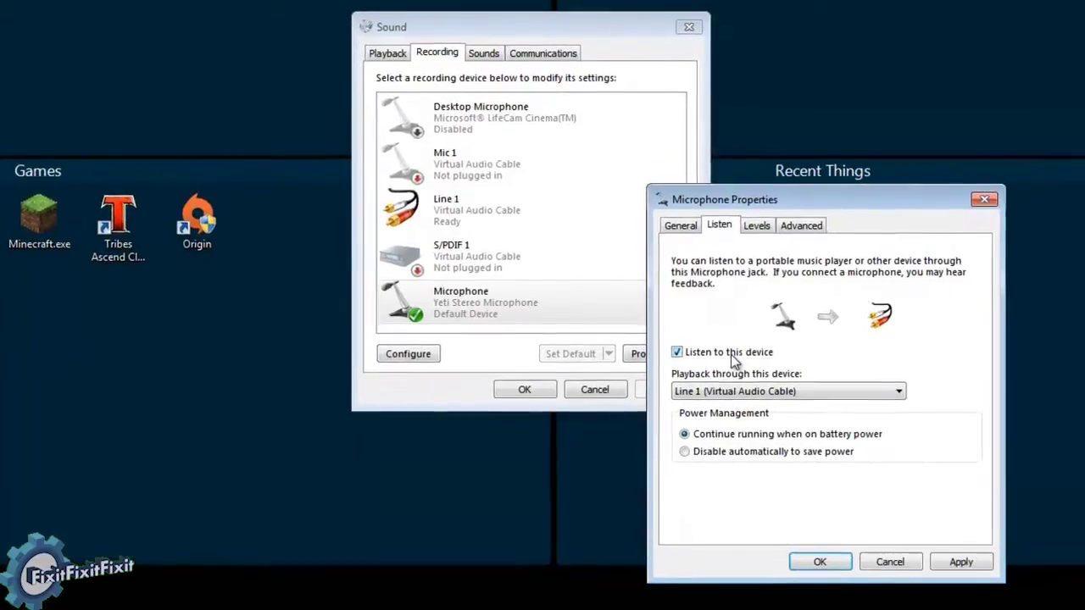
left_click(786, 392)
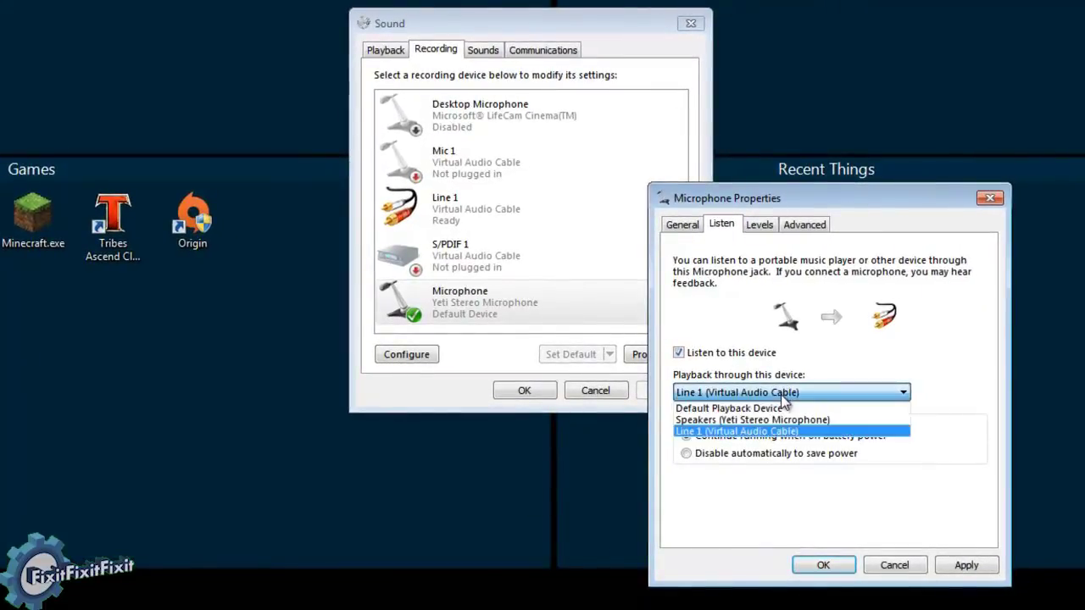
left_click(698, 431)
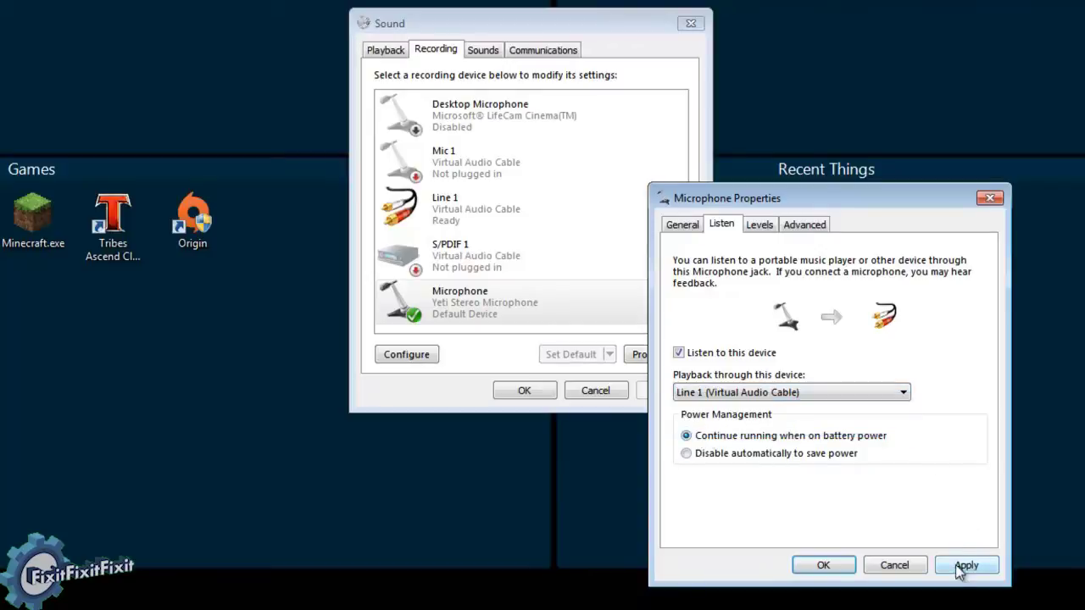
left_click(846, 567)
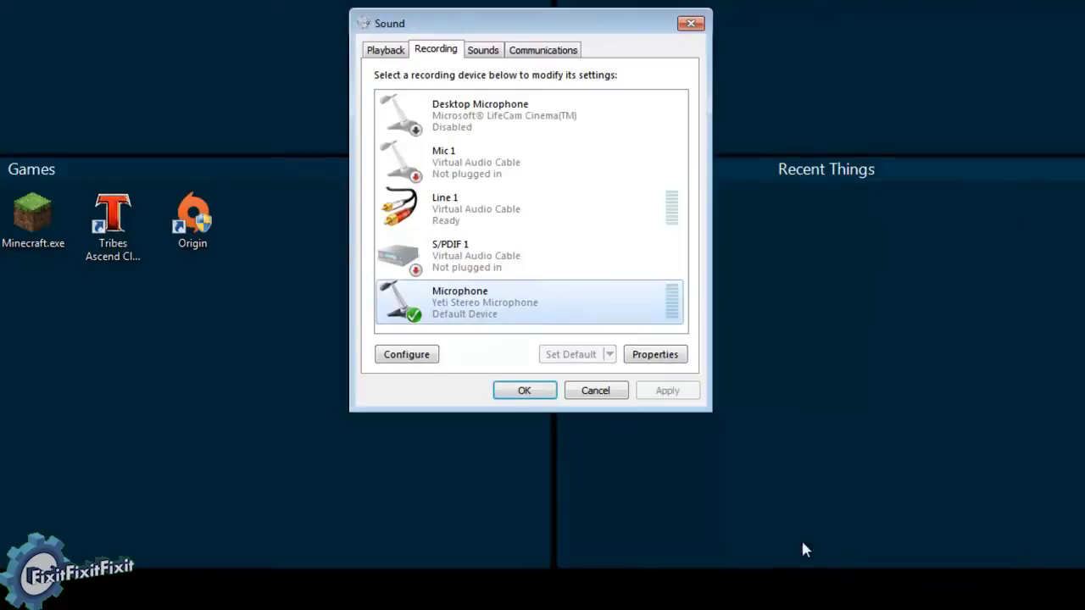
Step: Make Line 1 (Virtual Audio Cable) the default recording device and also the default playback device
left_click(515, 211)
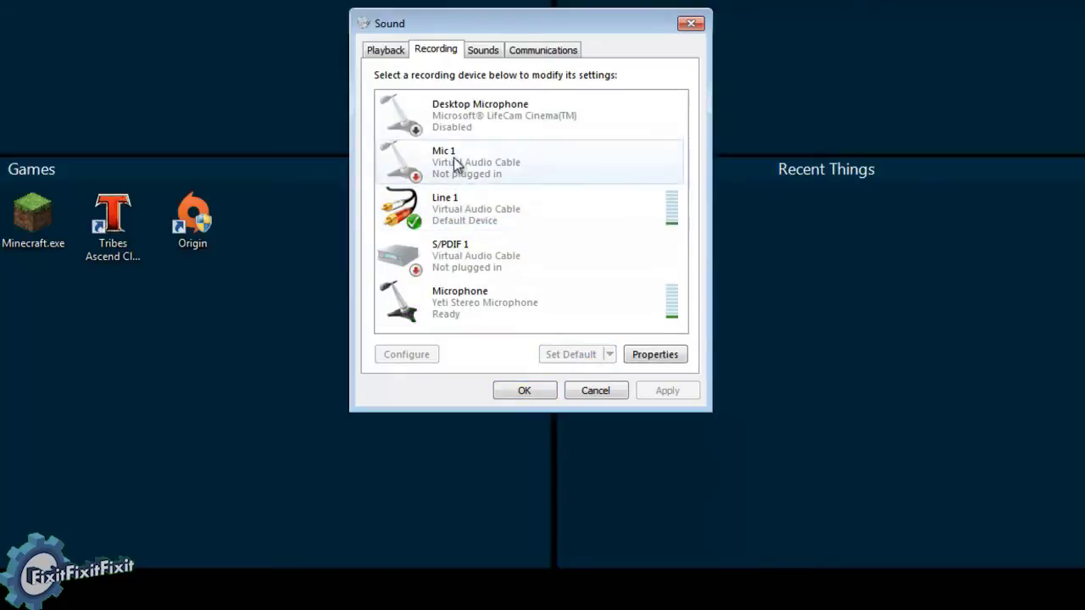
left_click(389, 53)
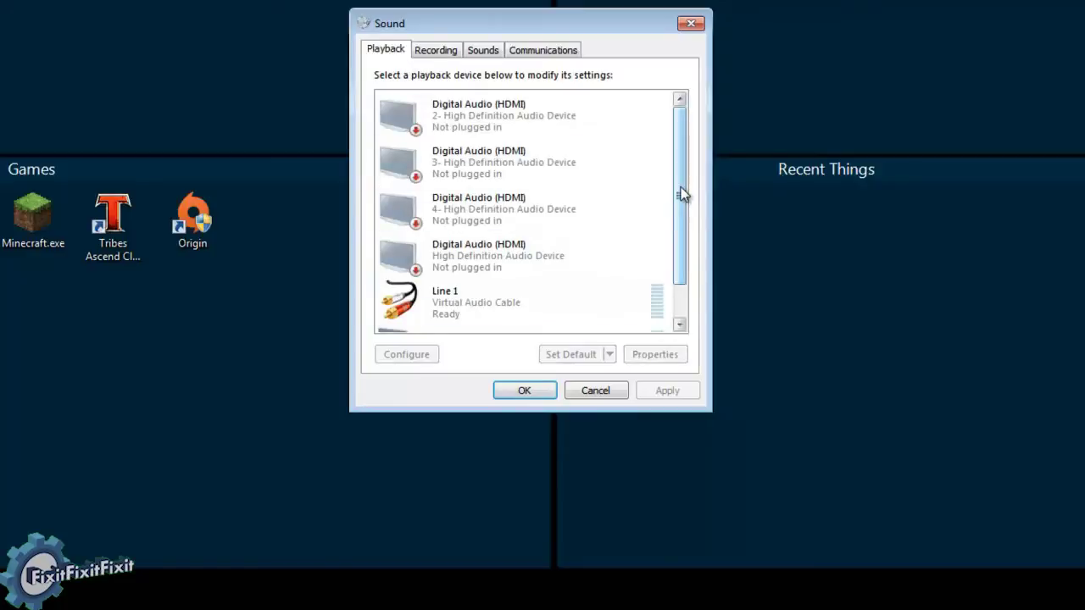
scroll(683, 194, "down", 1)
left_click(486, 265)
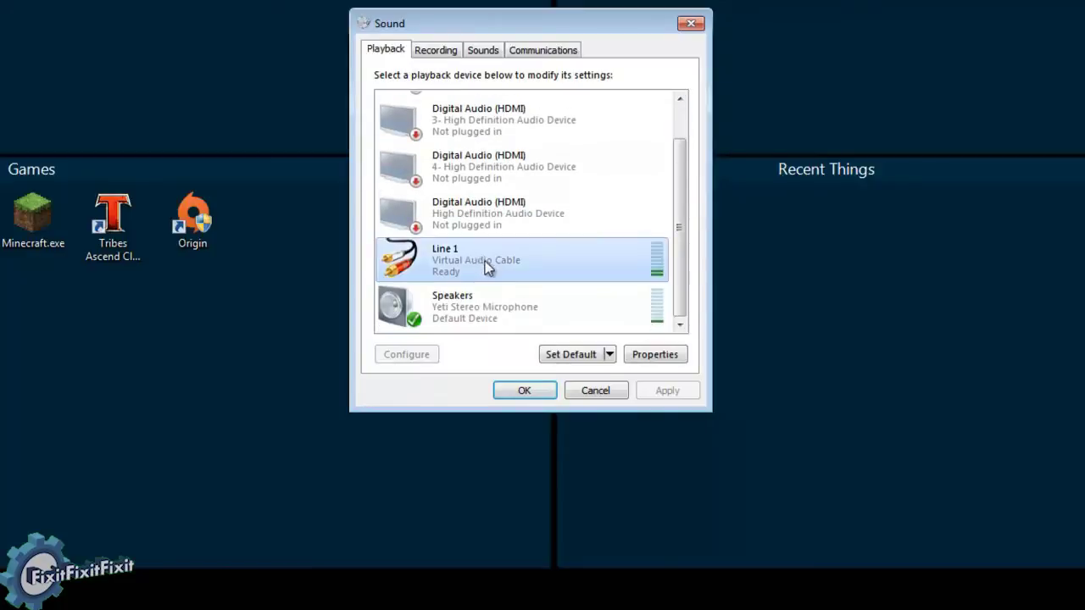
left_click(570, 354)
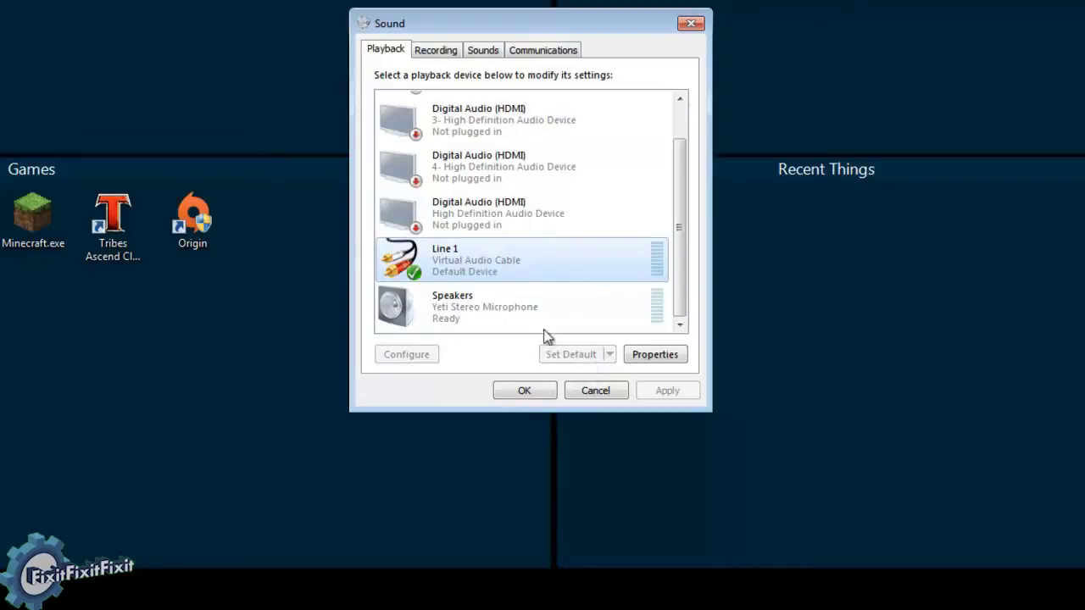
Step: Route the Line 1 recording device's listening playback through Speakers (Yeti Stereo Microphone) and close the Sound settings
left_click(444, 52)
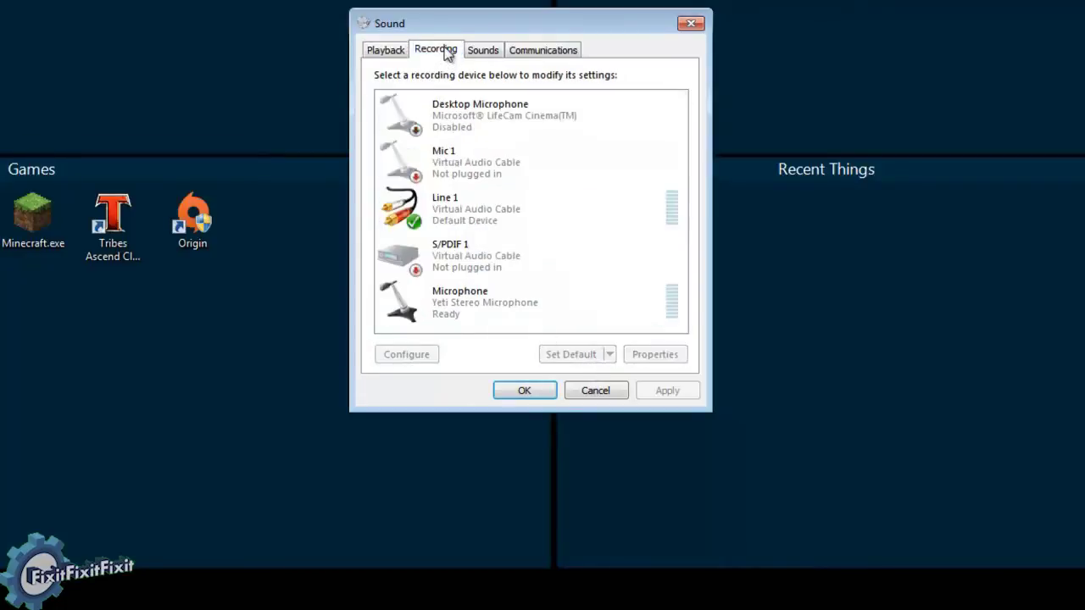
left_click(454, 215)
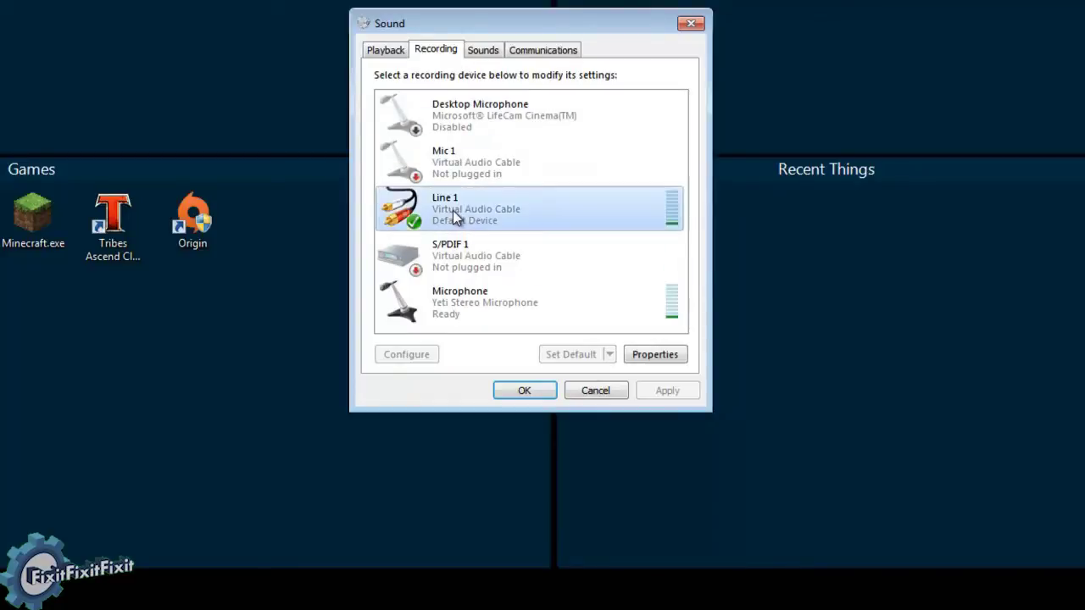
right_click(458, 213)
left_click(512, 296)
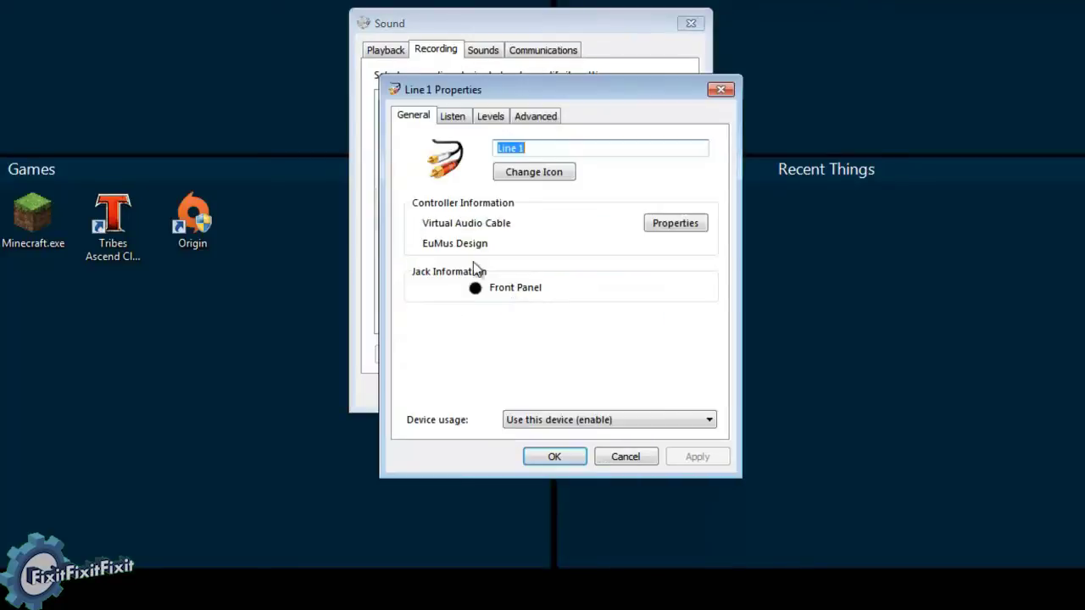
left_click(461, 119)
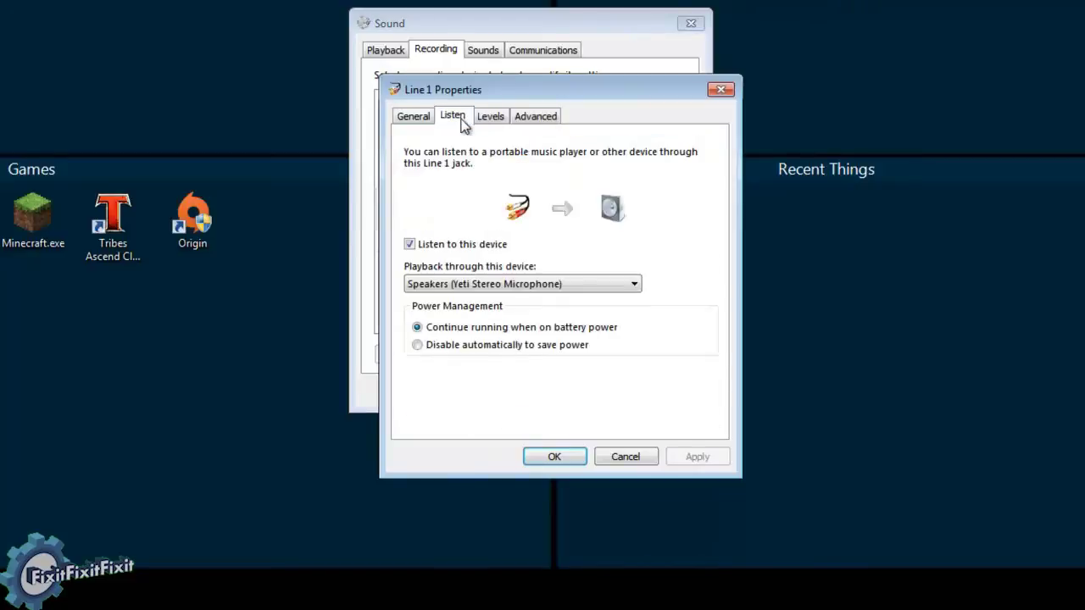
left_click(428, 286)
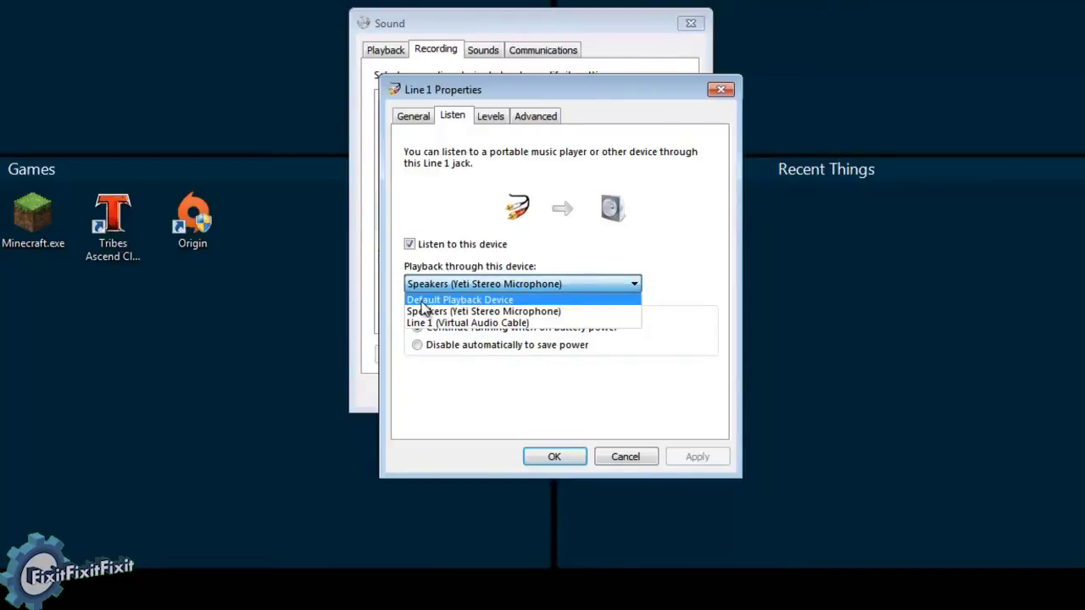
left_click(437, 313)
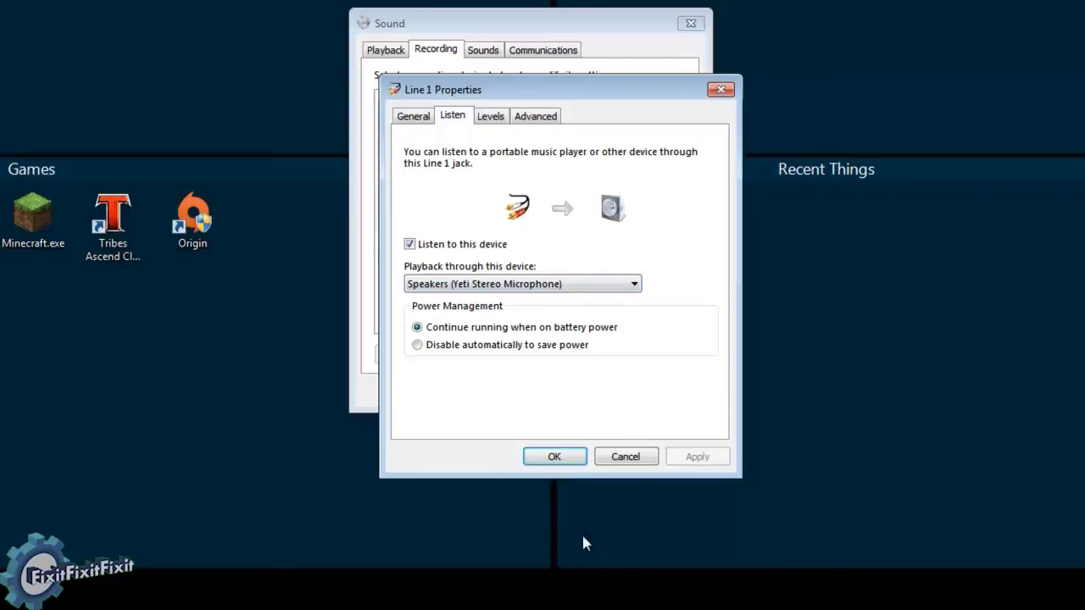
left_click(549, 459)
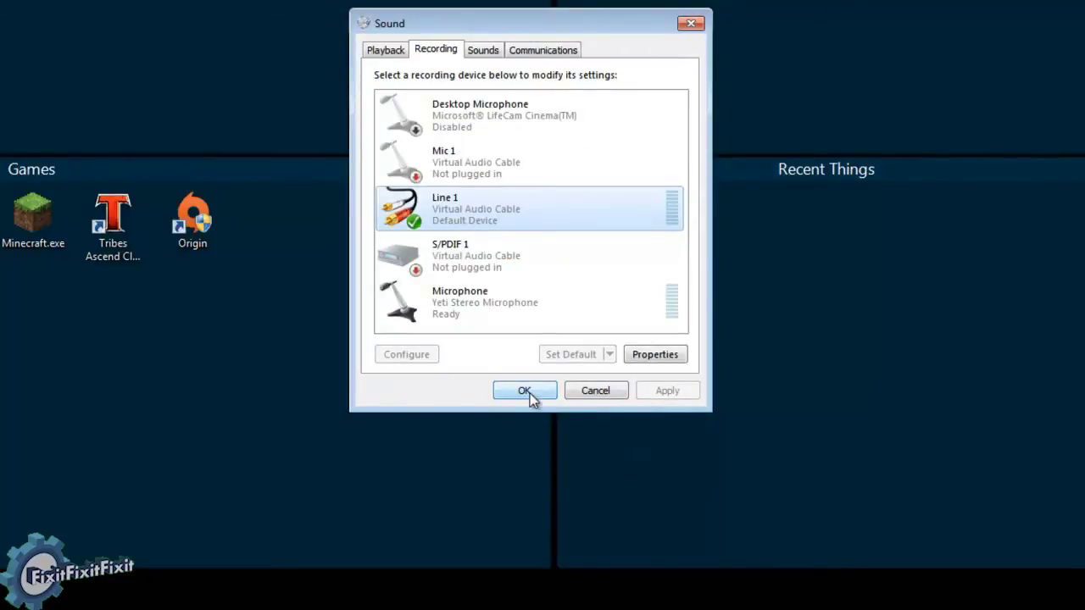
left_click(529, 393)
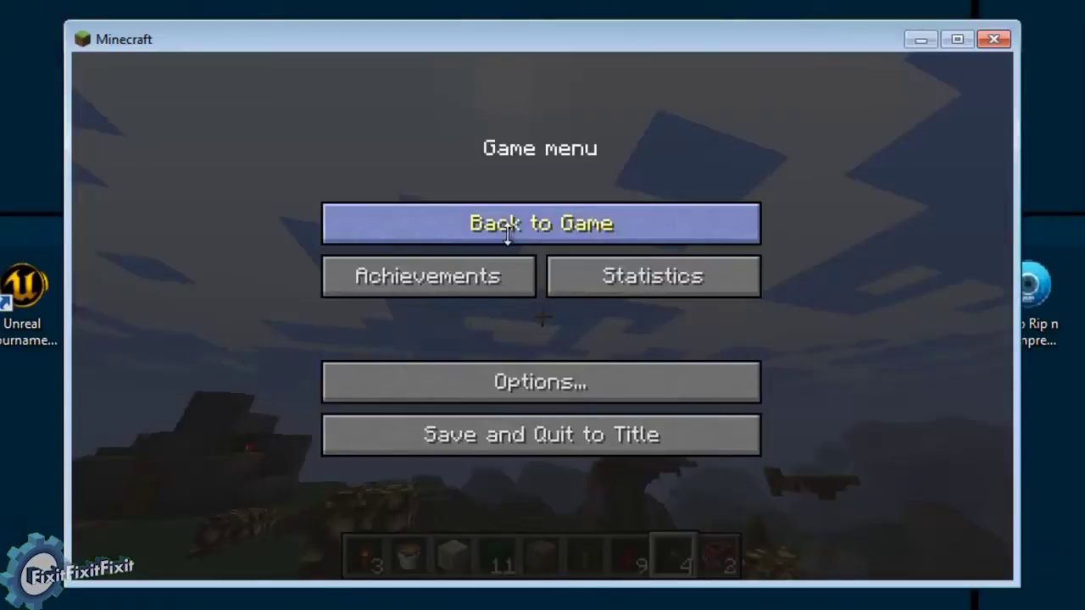
Step: Switch to Minecraft, resume the paused game and move forward through the world
left_click(506, 242)
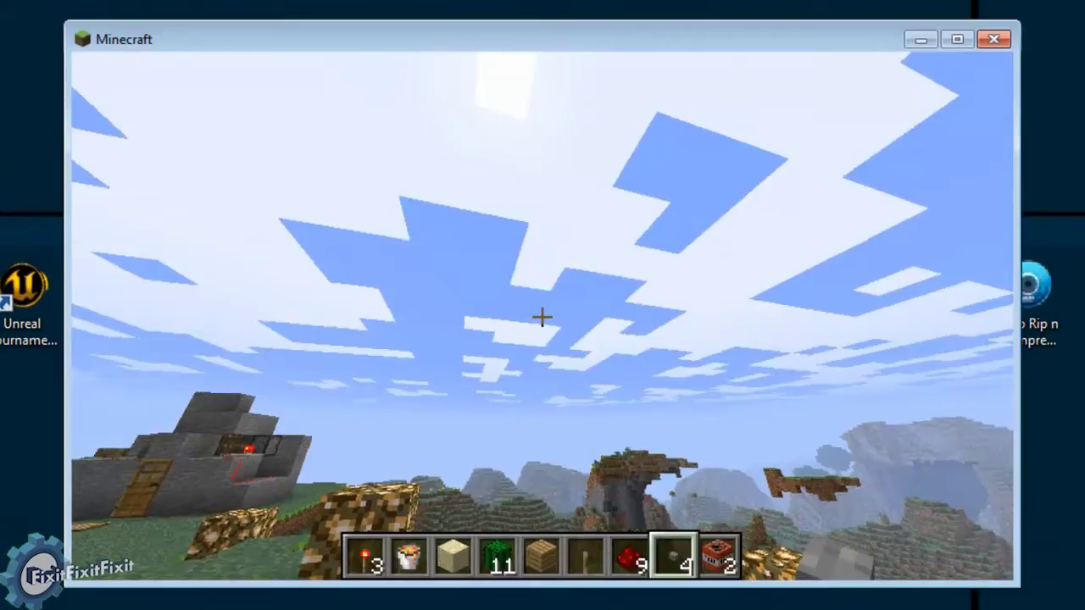
key("w")
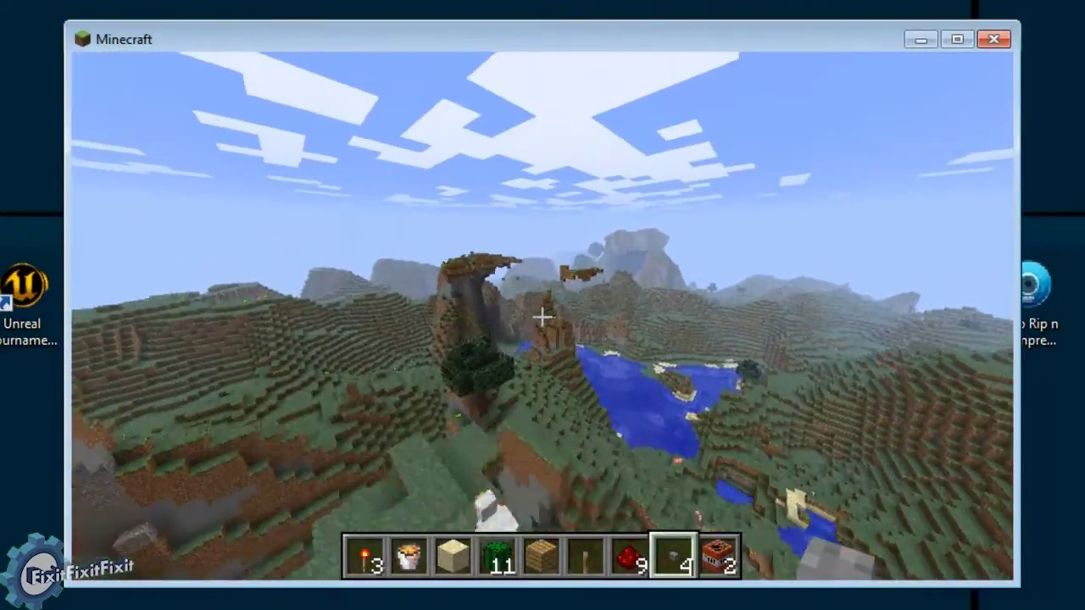
Step: Fly over to the grassy hillside near the cave overhang and place a row of TNT blocks along a dirt ledge
key("w")
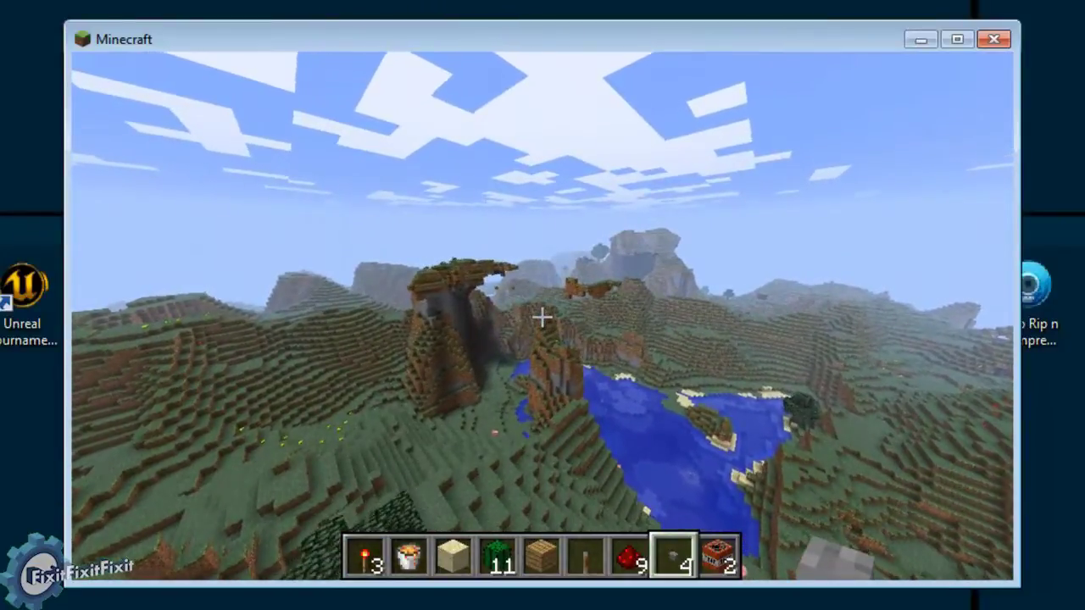
key("w")
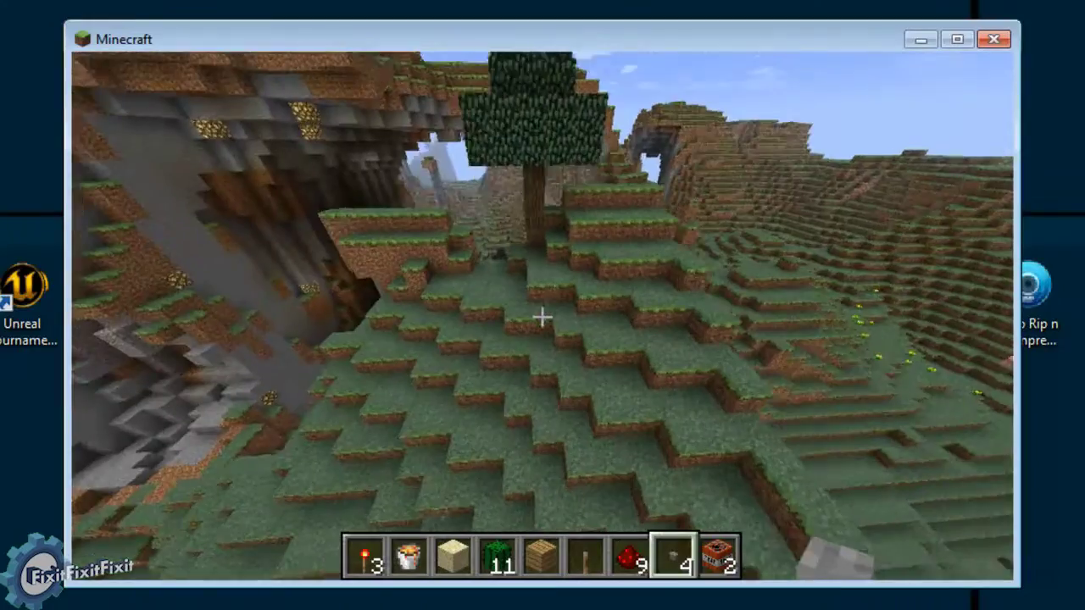
key("9")
right_click(542, 316)
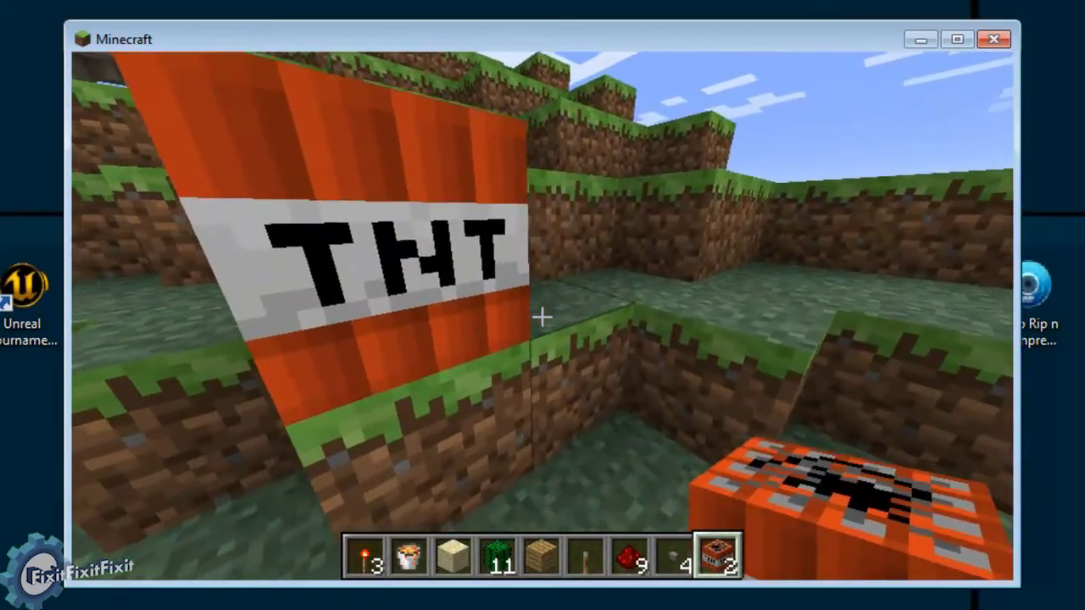
right_click(543, 316)
right_click(542, 316)
Step: Attach a button to the dirt directly below the TNT row and set off the explosion while backing away
key("s")
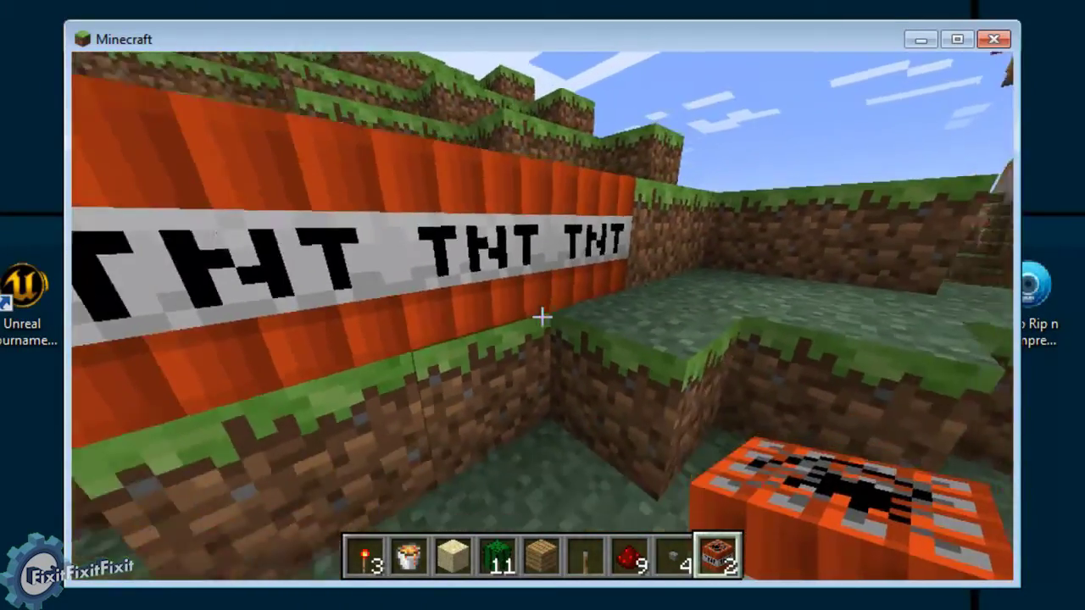
key("8")
right_click(542, 316)
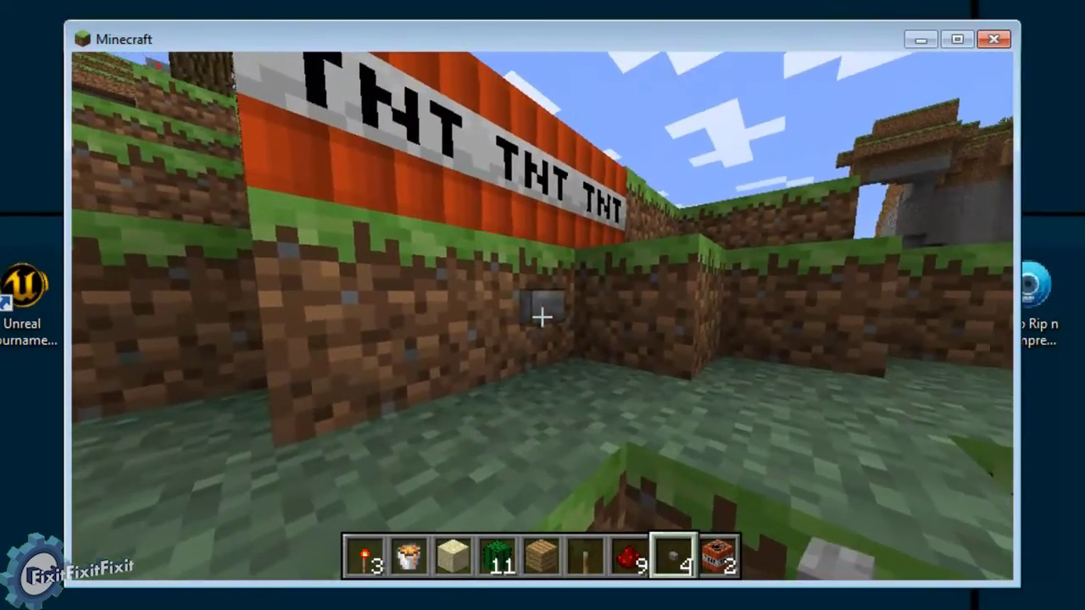
key("s")
key("space")
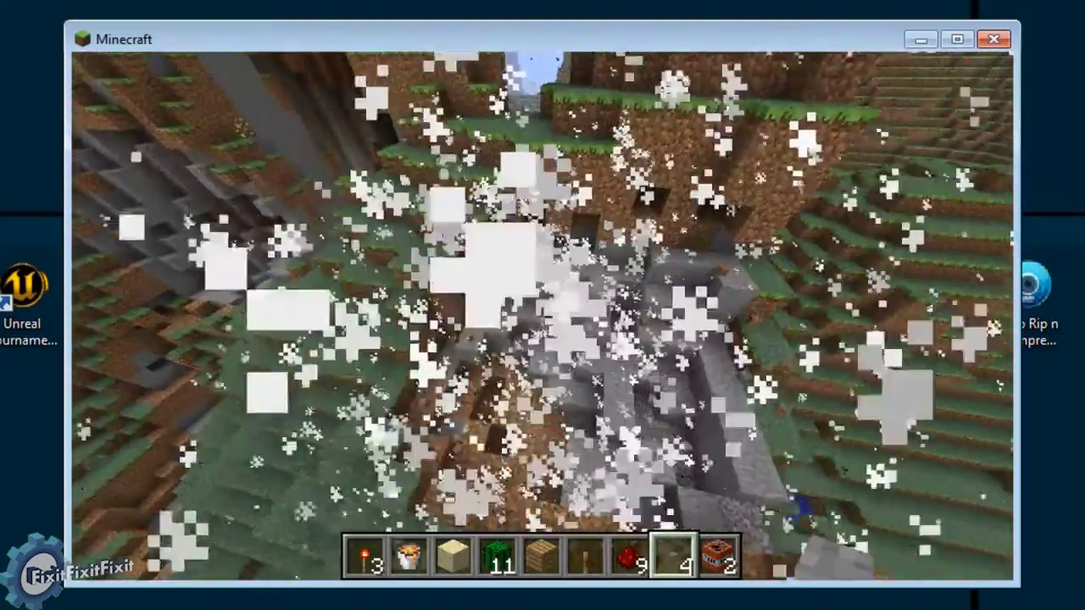
Step: Move through the blast crater and fly over the hills to the flat grass beside the one-block hole
key("w")
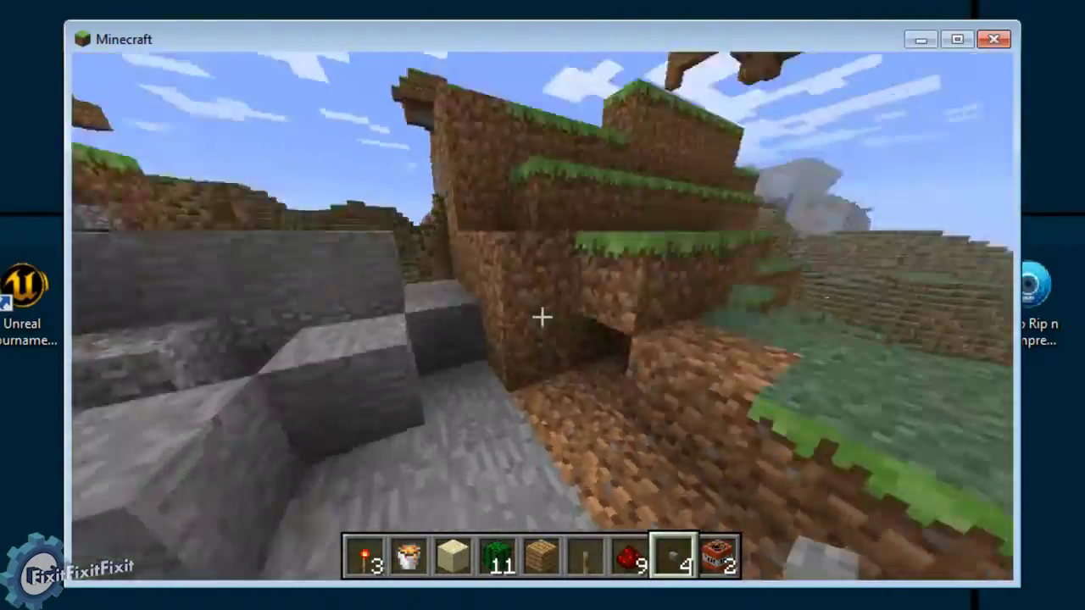
key("w")
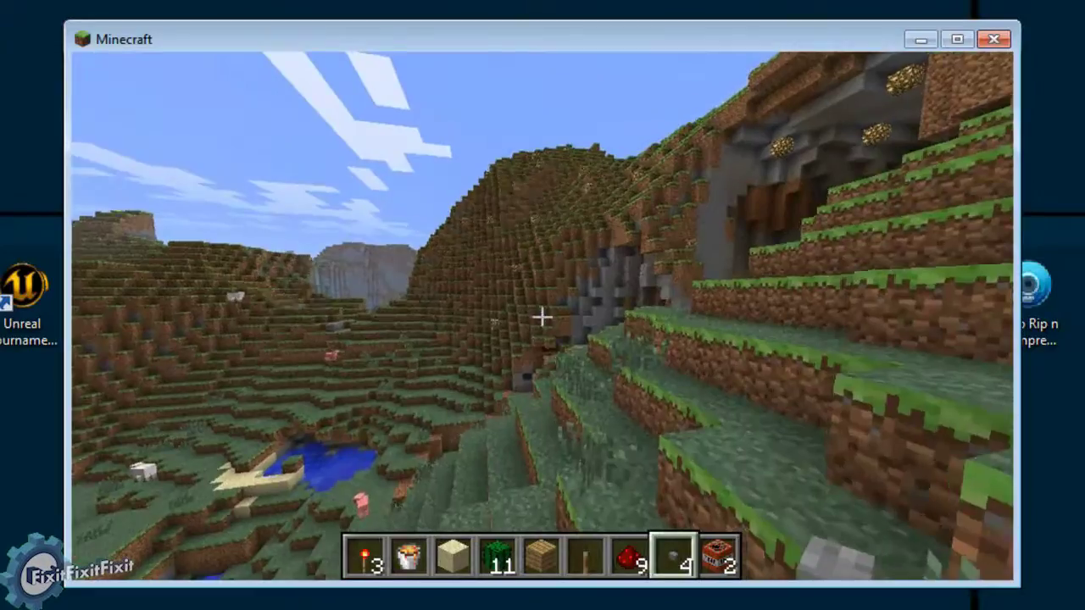
key("w")
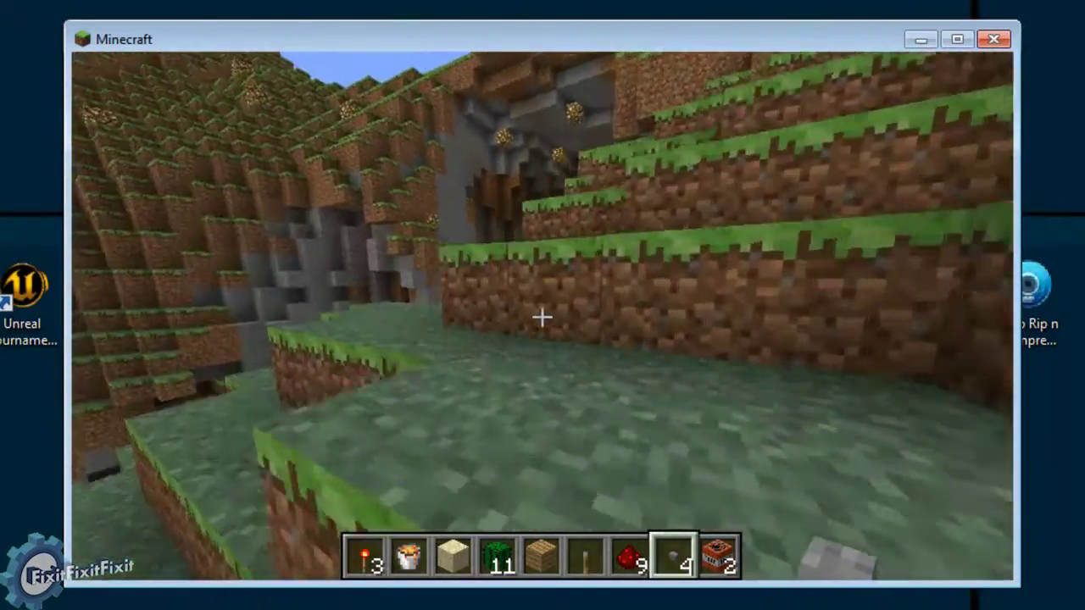
key("w")
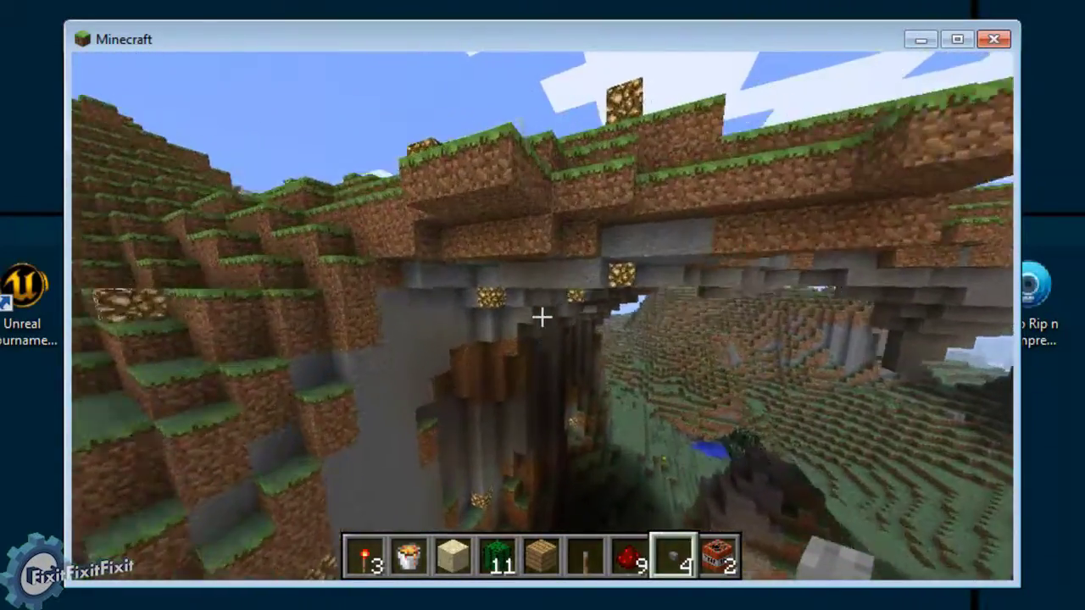
key("space")
key("w")
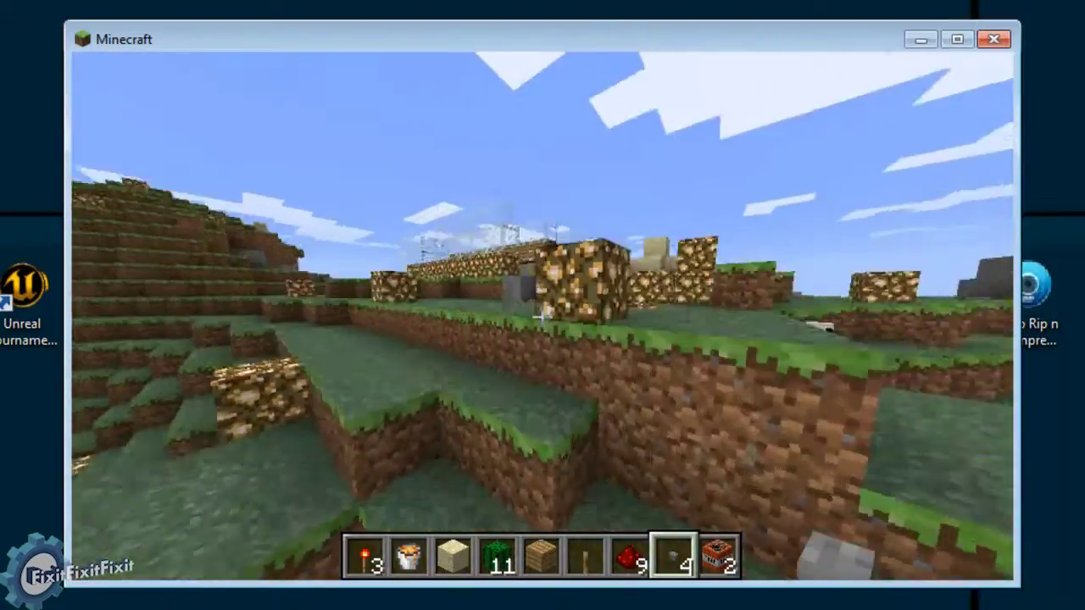
key("space")
key("w")
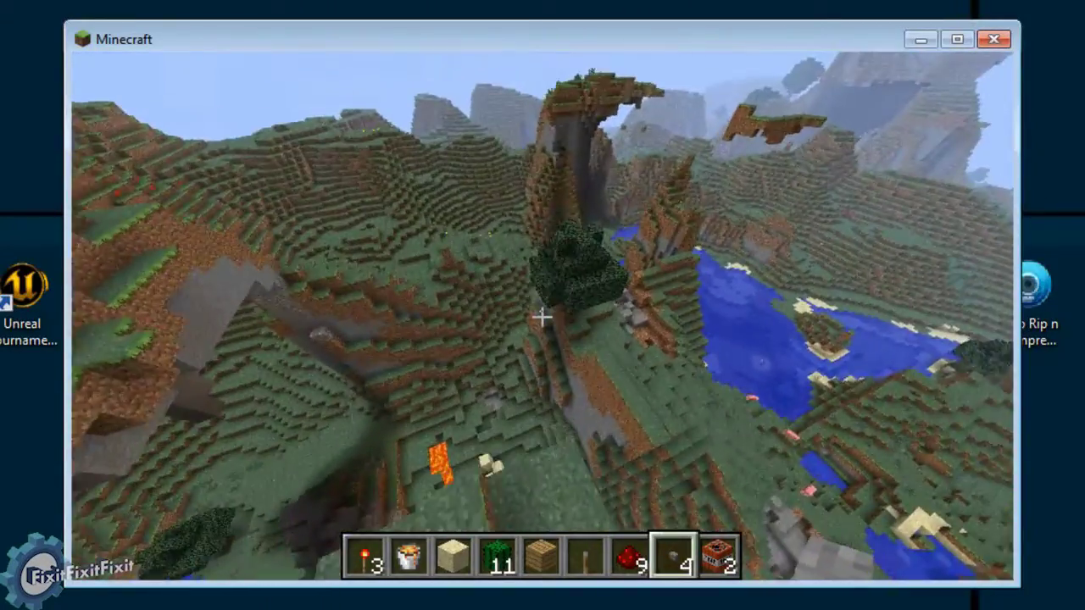
key("w")
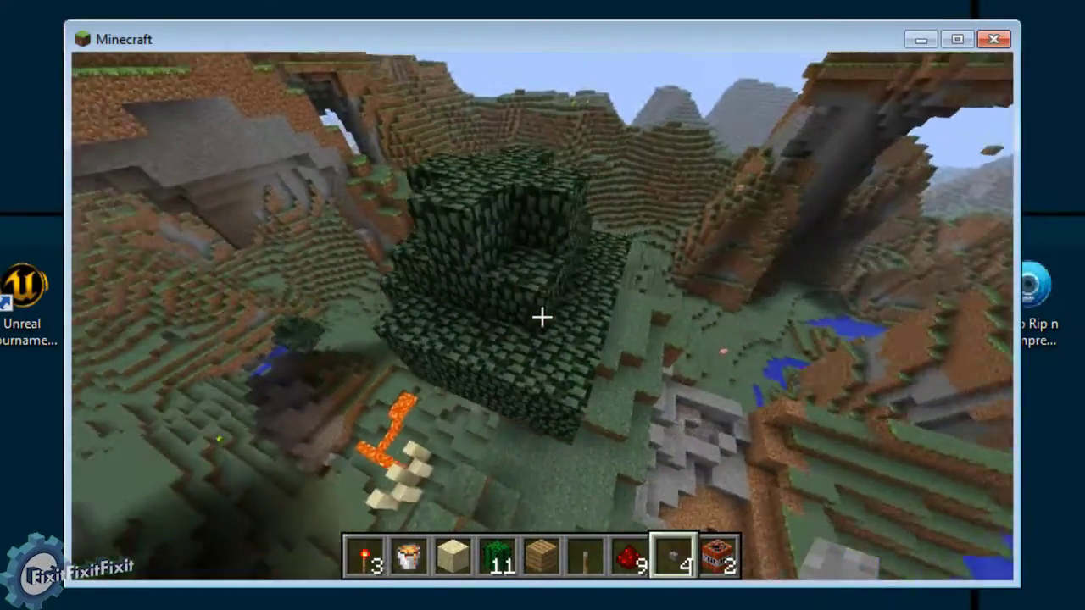
key("w")
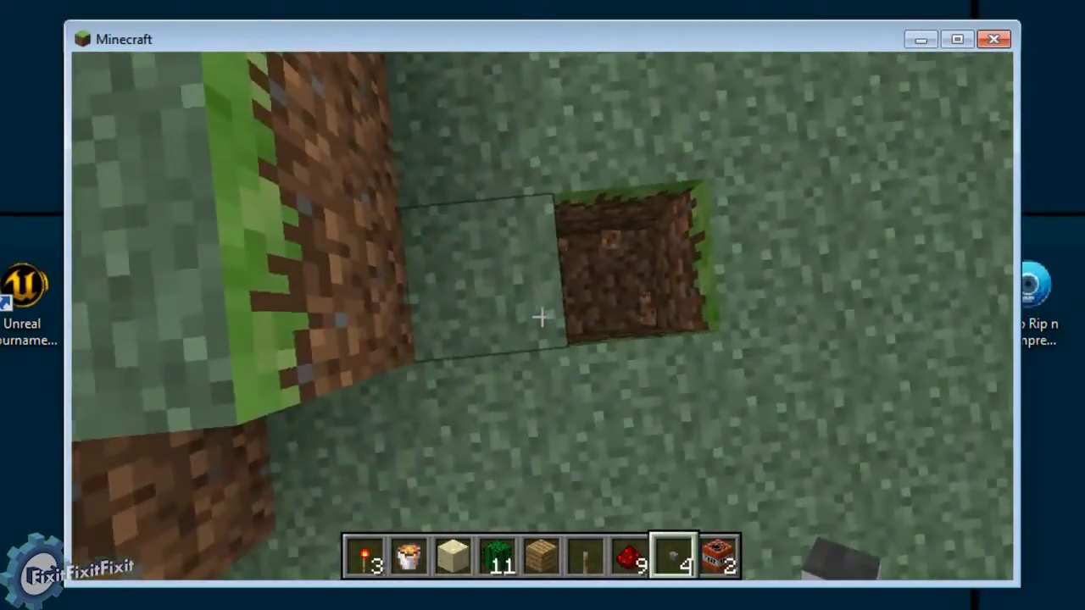
Step: Stack TNT blocks into a tall tower on the valley grass and detonate it with a button while backing away
scroll(542, 317, "down", 1)
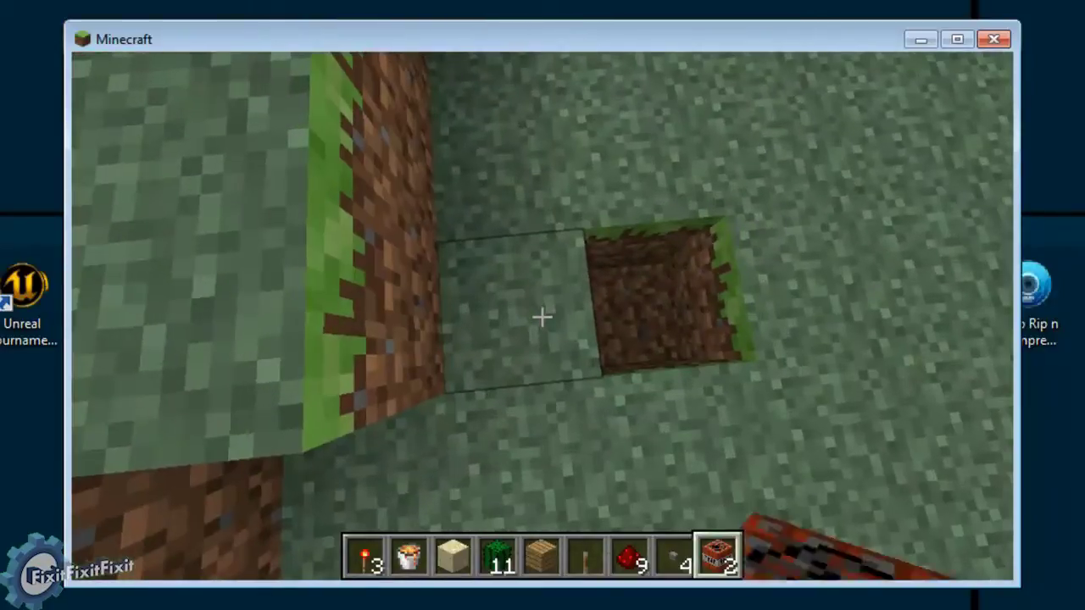
right_click(542, 317)
key("space")
right_click(543, 317)
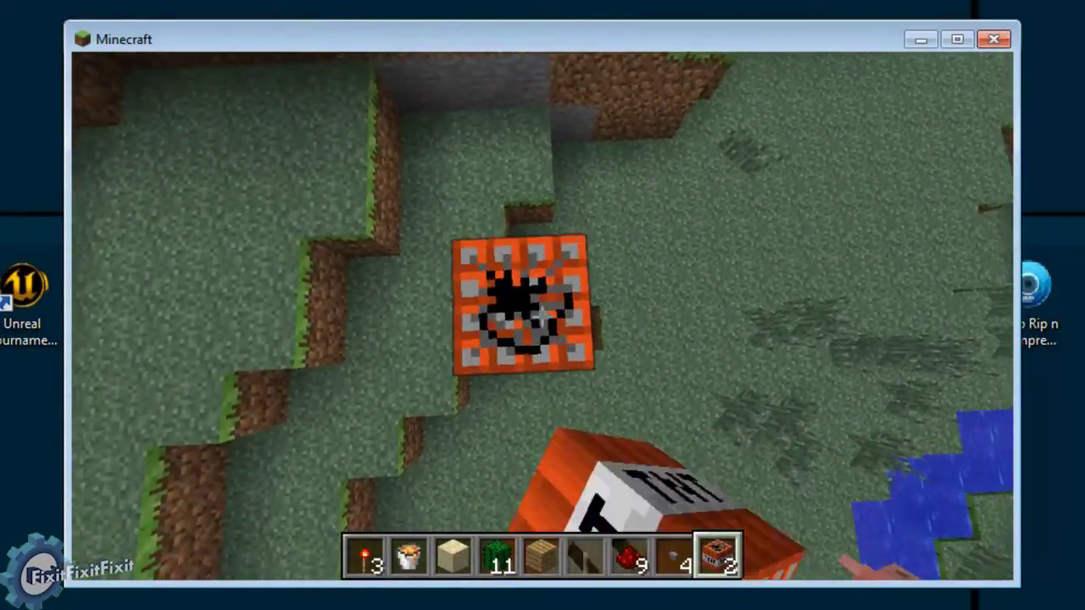
key("space")
right_click(543, 317)
right_click(543, 317)
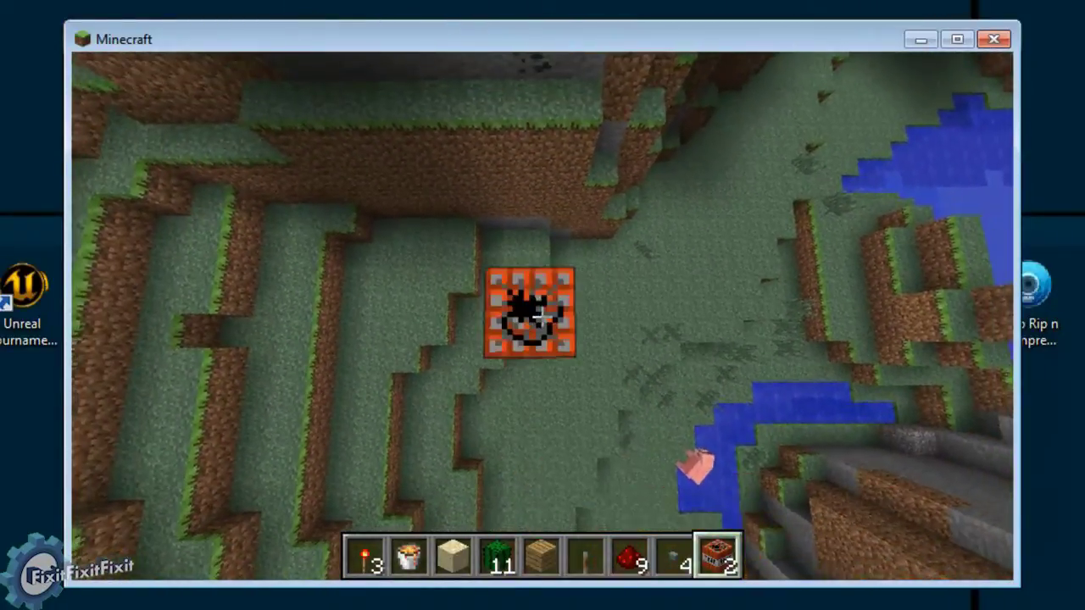
right_click(542, 317)
right_click(543, 317)
right_click(542, 316)
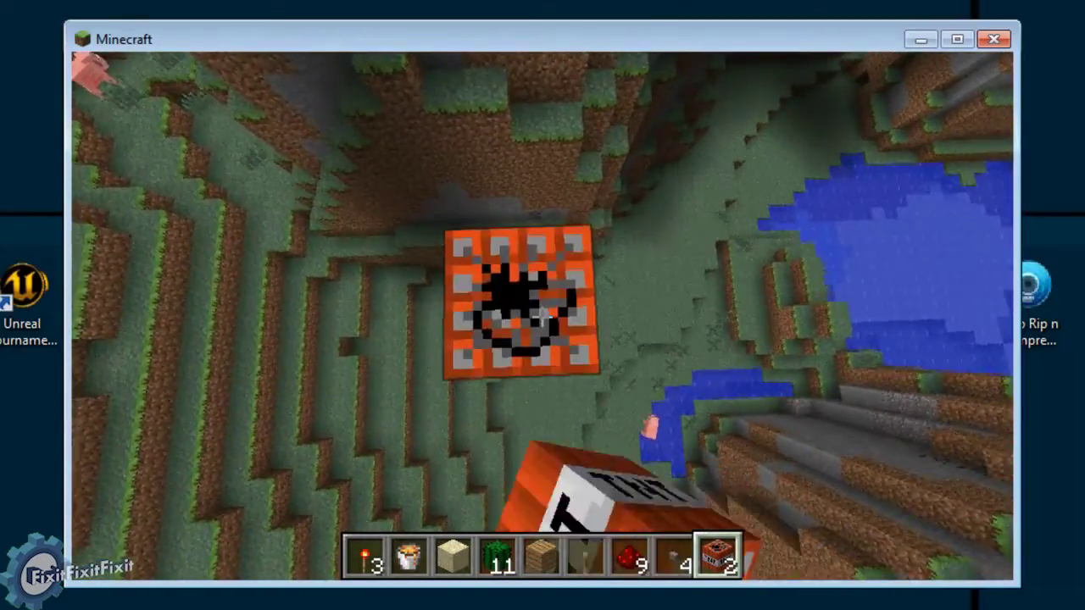
scroll(542, 317, "up", 1)
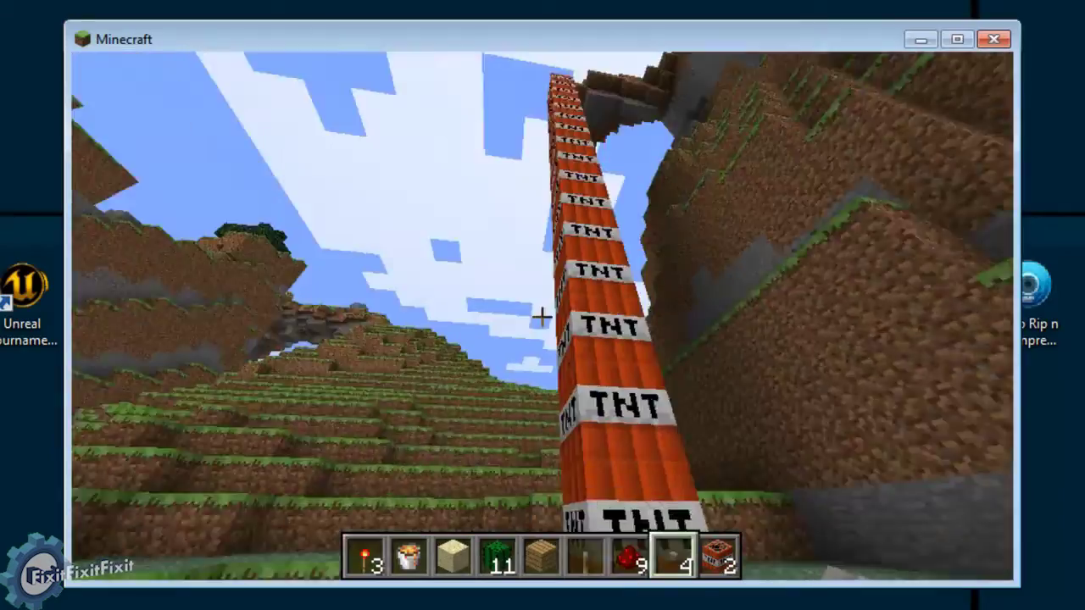
key("s")
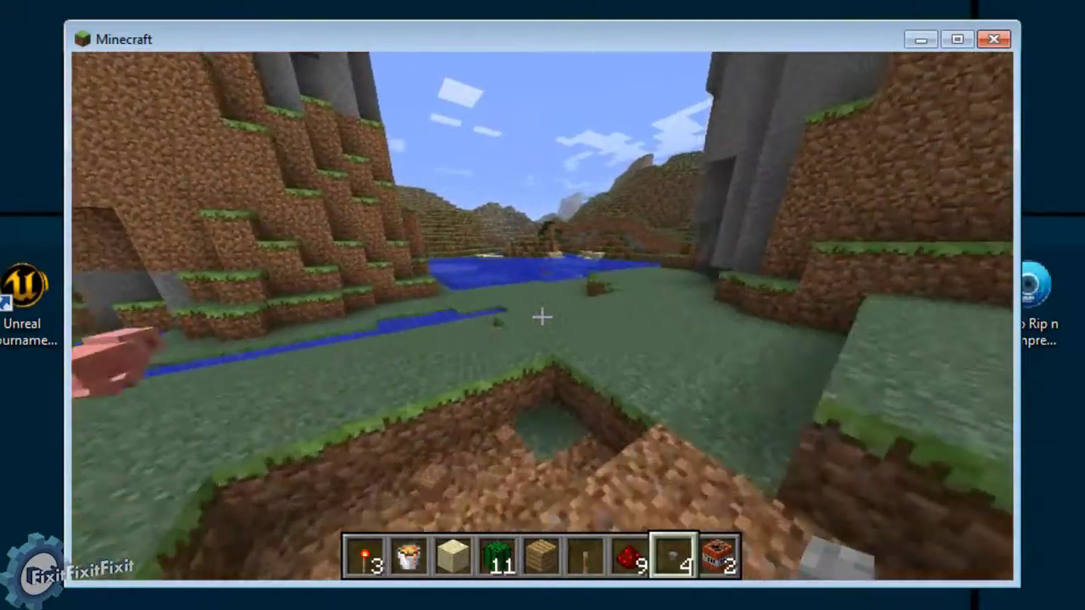
Step: Fly across the lake and back over the hills, and pause the game
key("w")
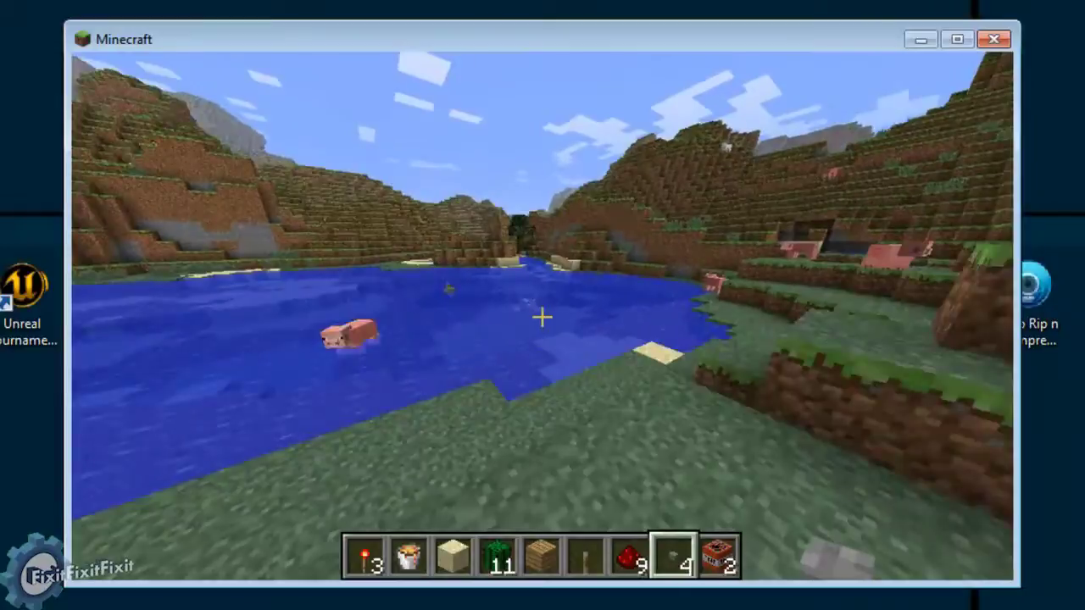
key("space")
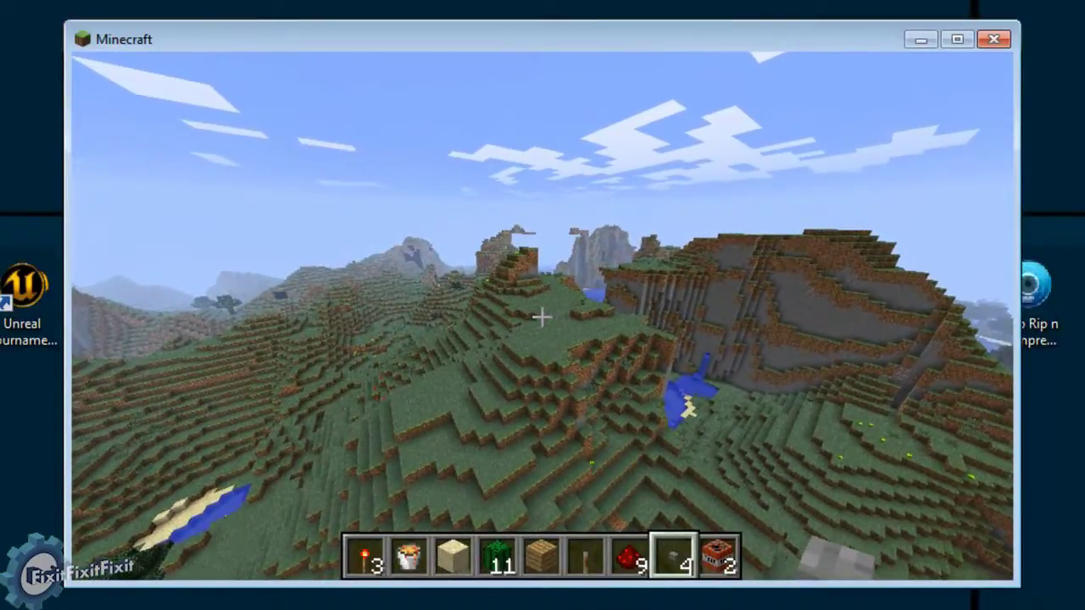
key("w")
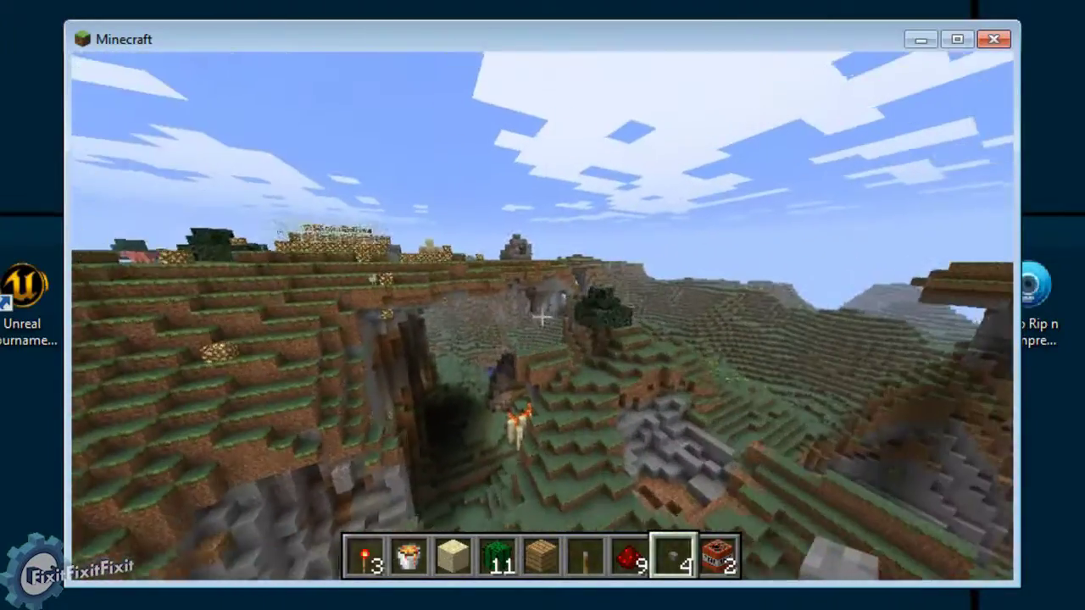
key("w")
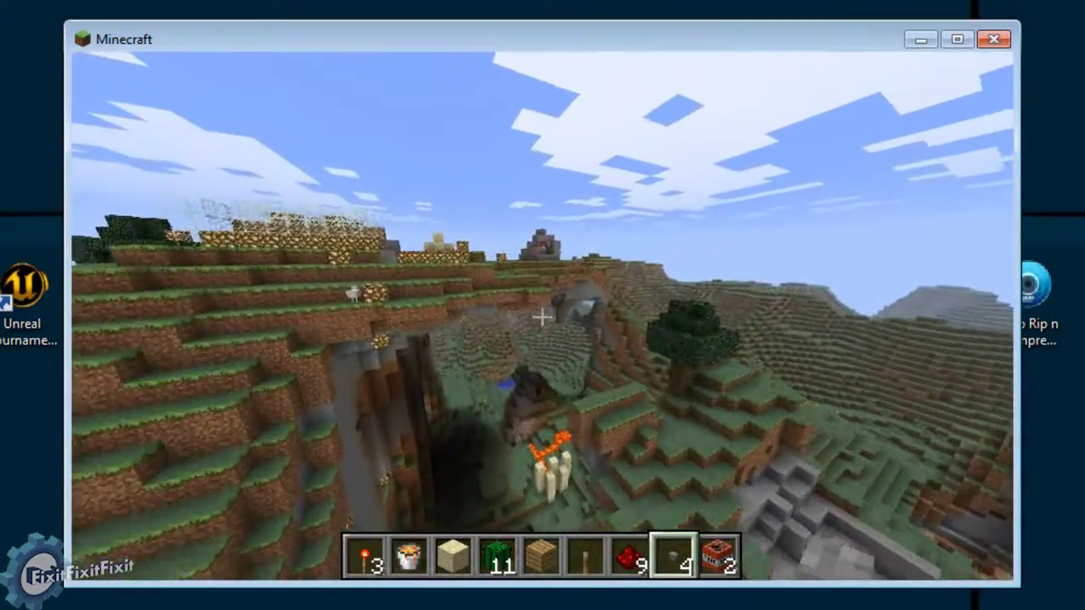
key("w")
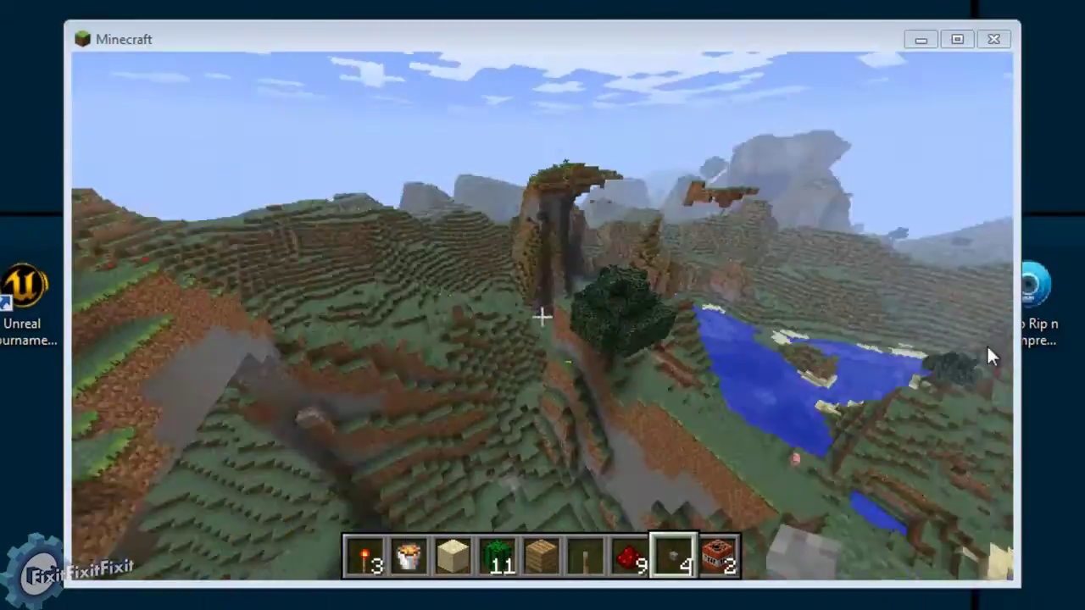
key("Escape")
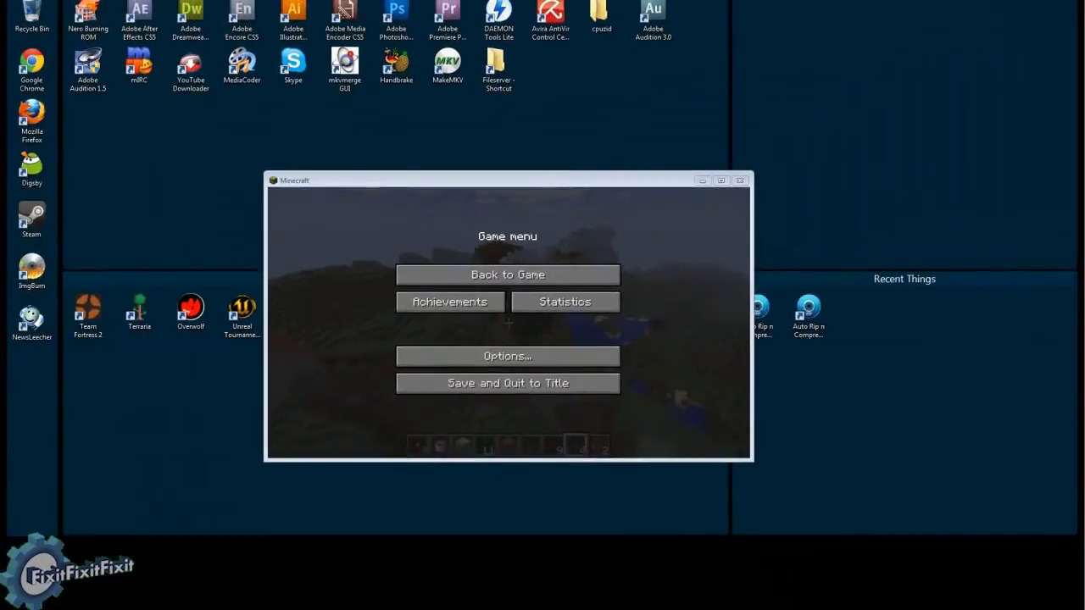